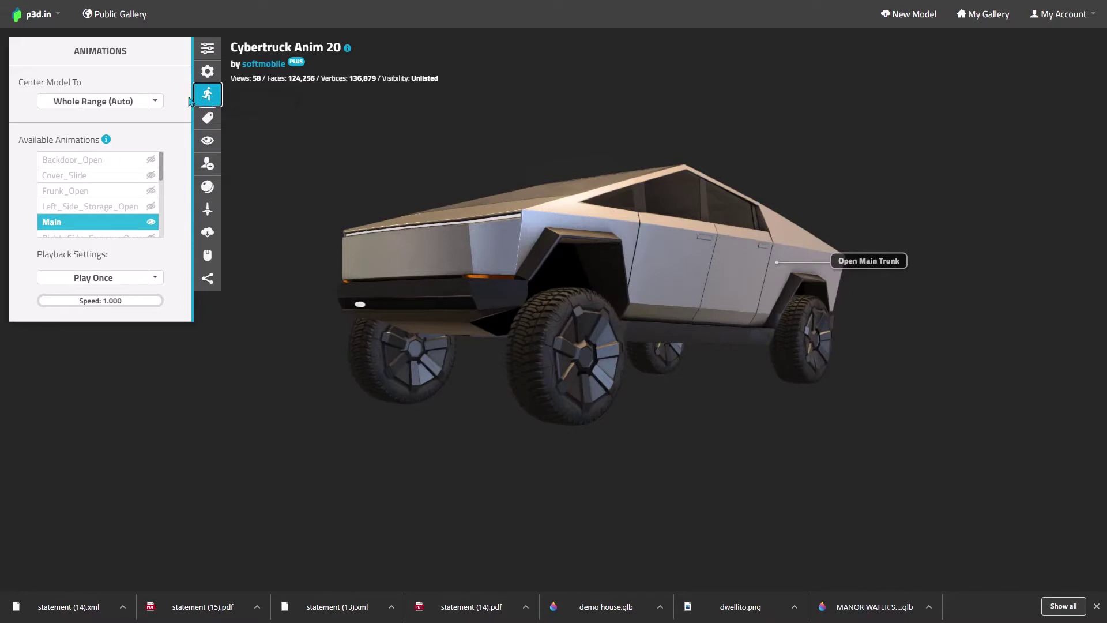
# - Show the Hotspots panel listing Open Main Trunk, Open Floor Trunk and Open Side Storage
pyautogui.moveTo(163, 168)
pyautogui.mouseDown()
pyautogui.moveTo(162, 219)
pyautogui.moveTo(163, 168)
pyautogui.mouseUp()
pyautogui.click(156, 278)
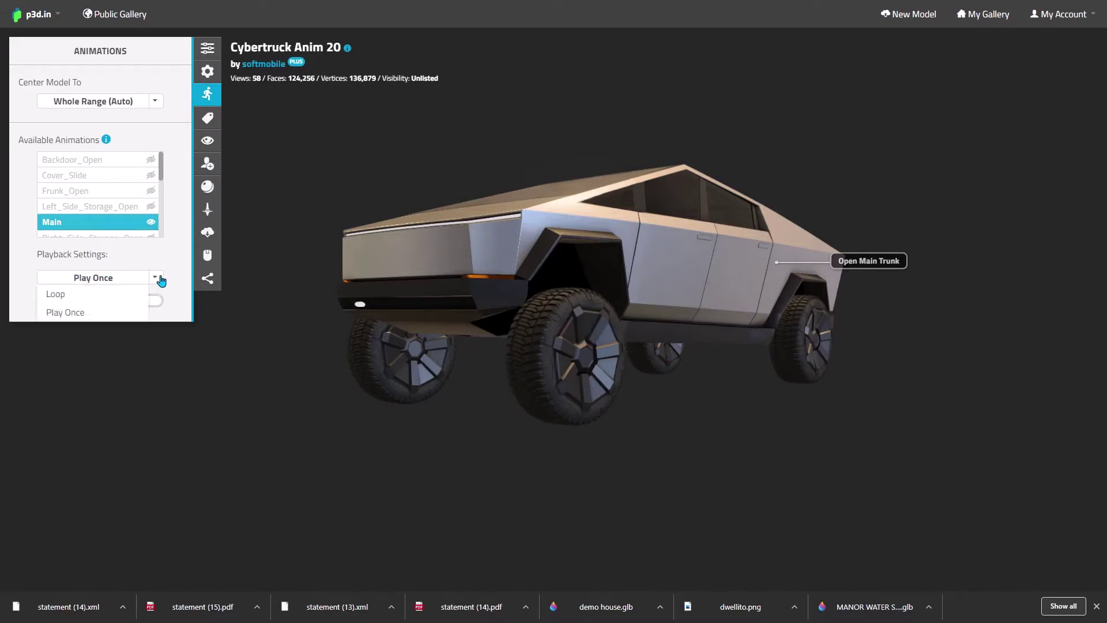
pyautogui.click(161, 280)
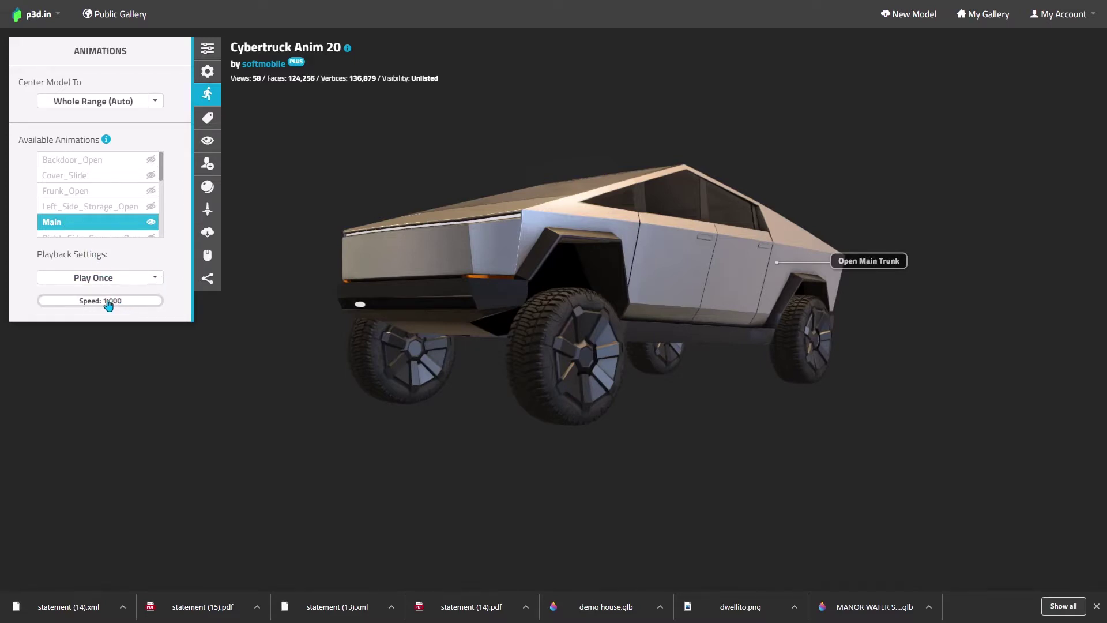
pyautogui.click(207, 118)
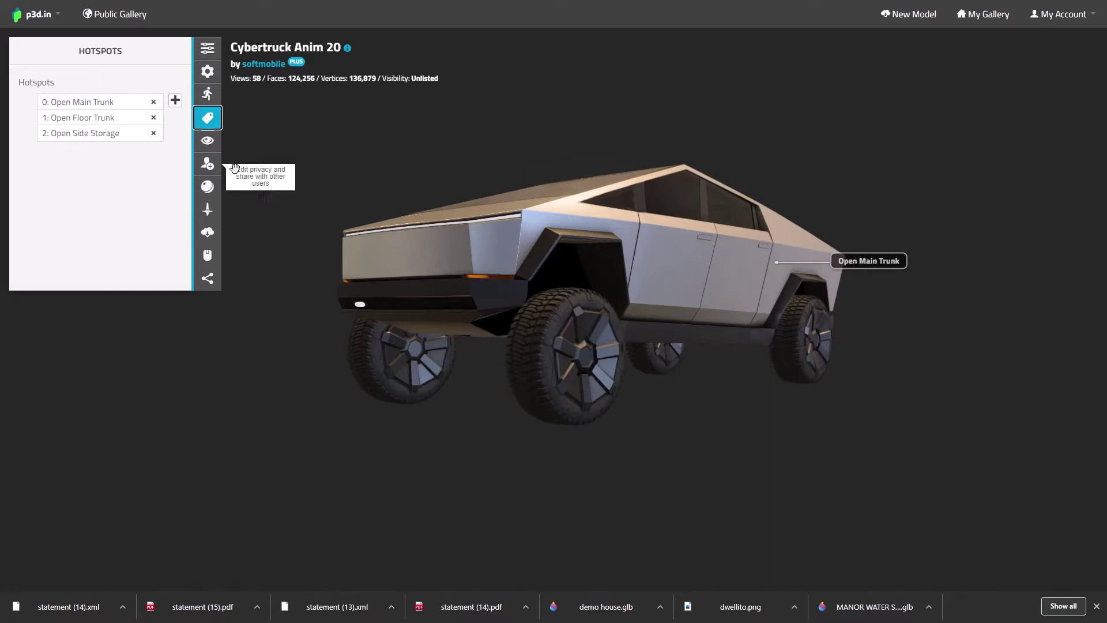
pyautogui.click(876, 263)
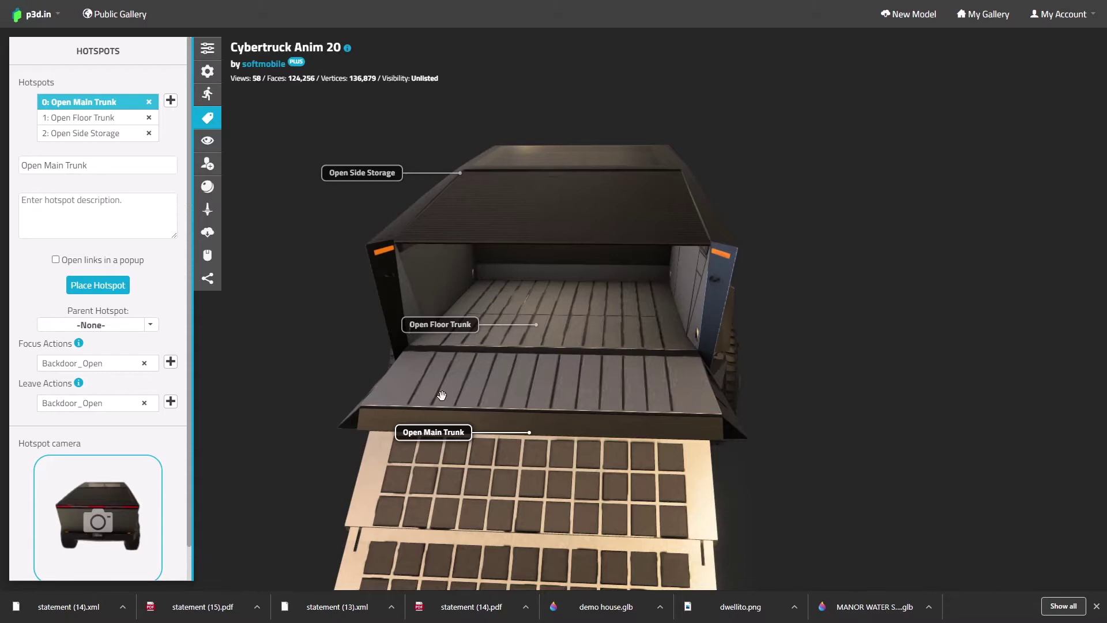
pyautogui.click(447, 326)
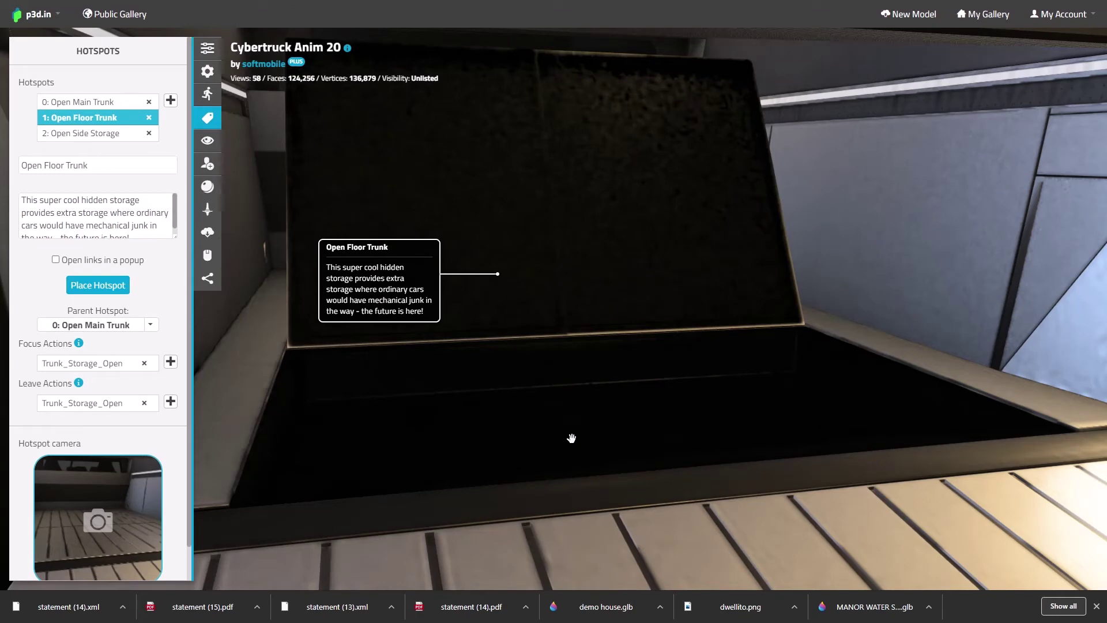
pyautogui.click(572, 438)
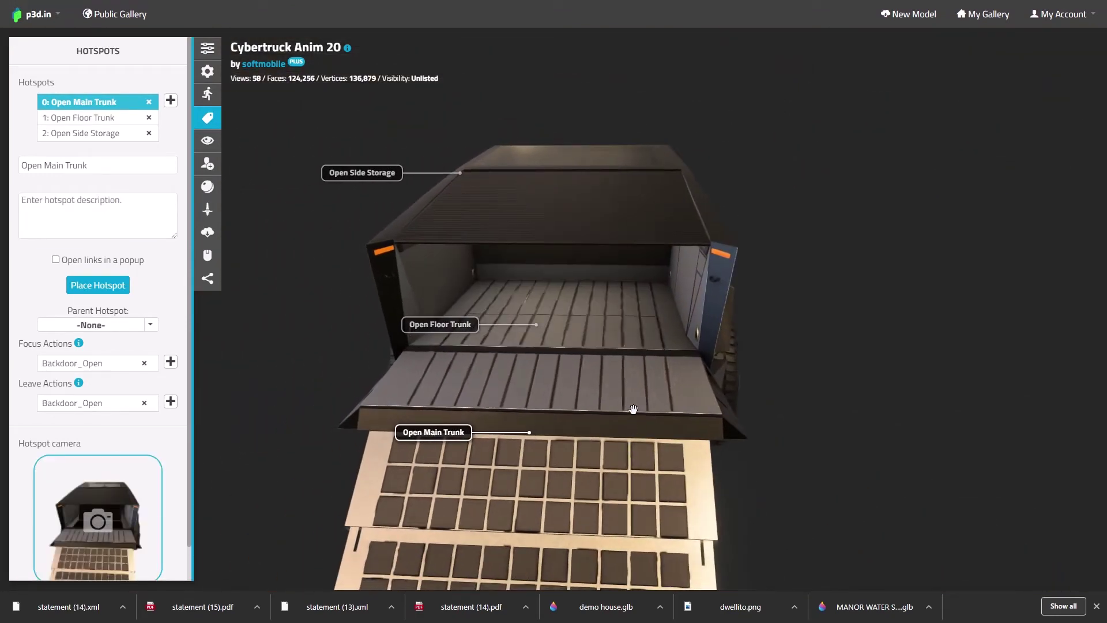
pyautogui.click(633, 410)
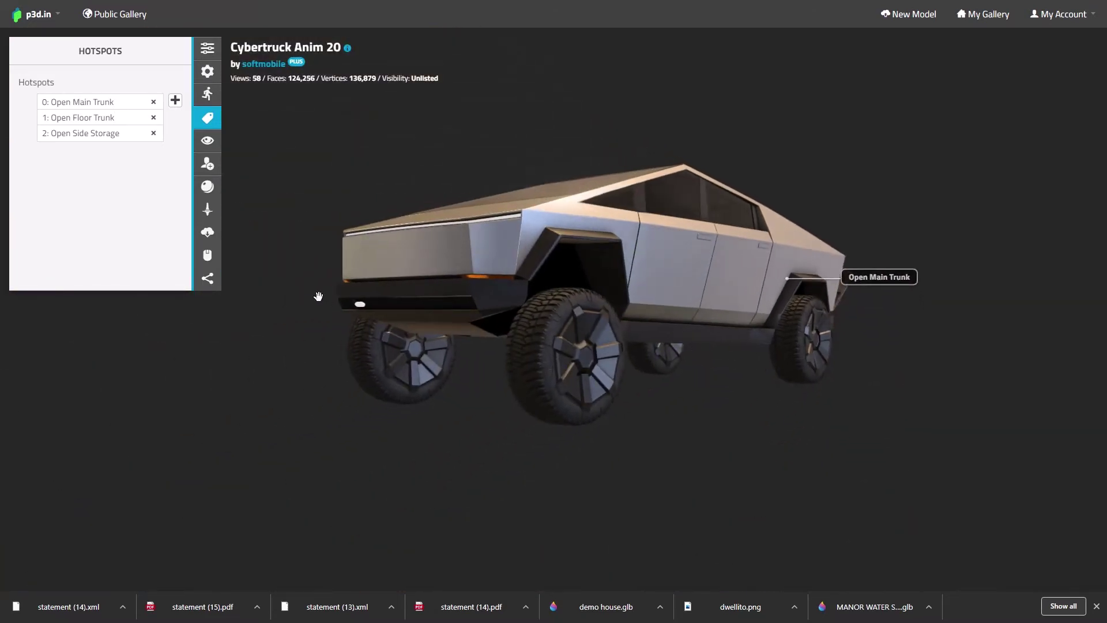
# - Add a hotspot named 'Open Frunk' and pin it on the Cybertruck's front hood
pyautogui.click(176, 101)
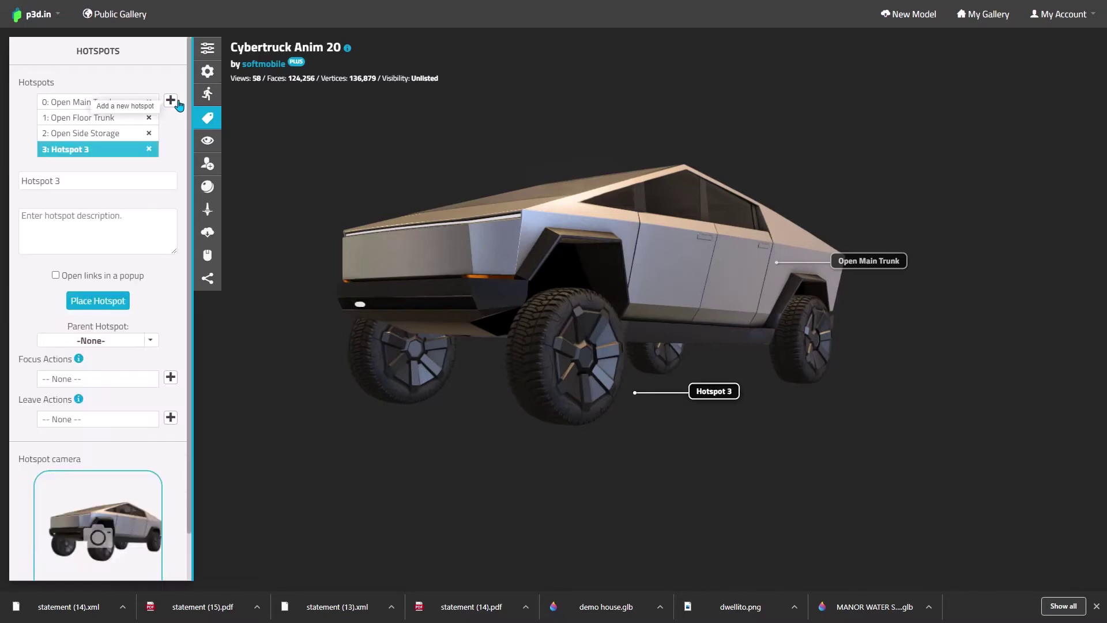
pyautogui.tripleClick(80, 193)
pyautogui.write('Open Frunk')
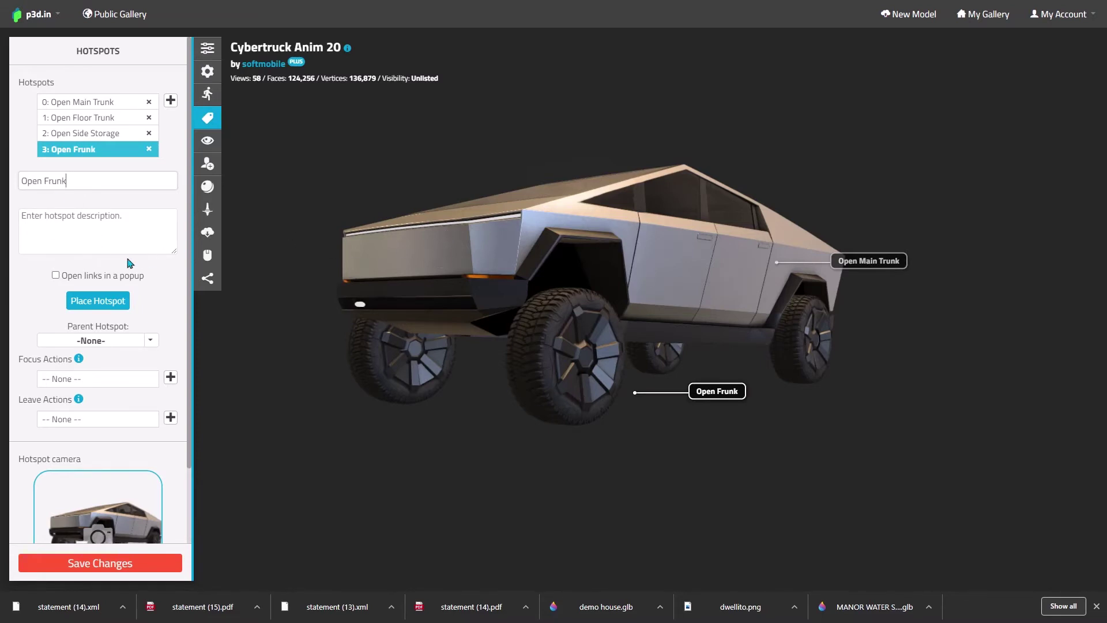
pyautogui.click(98, 299)
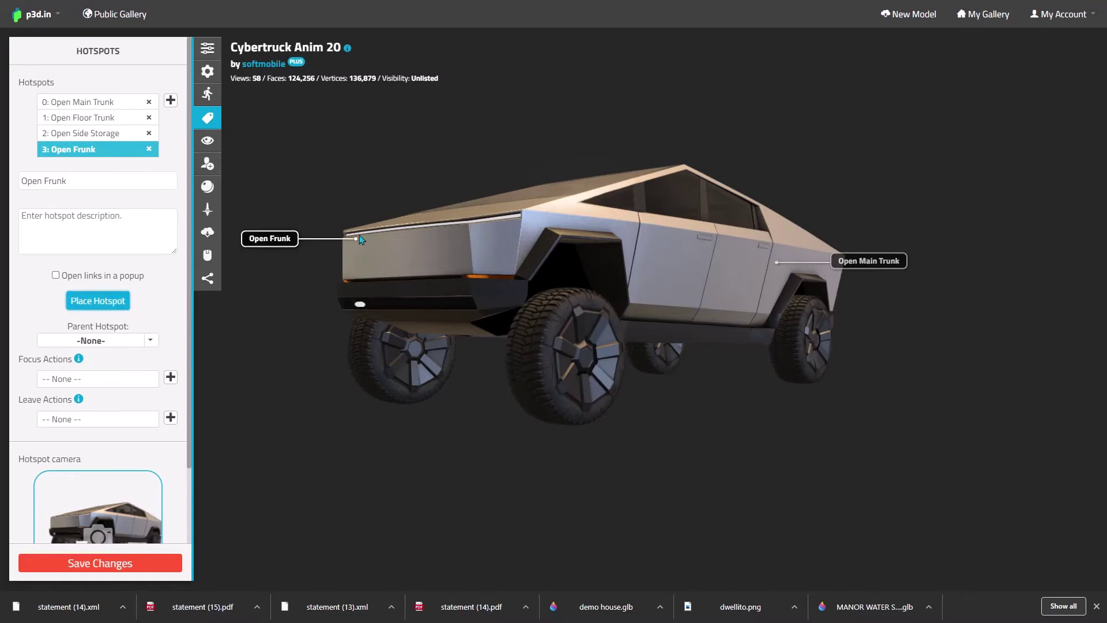
pyautogui.click(409, 225)
pyautogui.moveTo(410, 225); pyautogui.dragTo(413, 296)
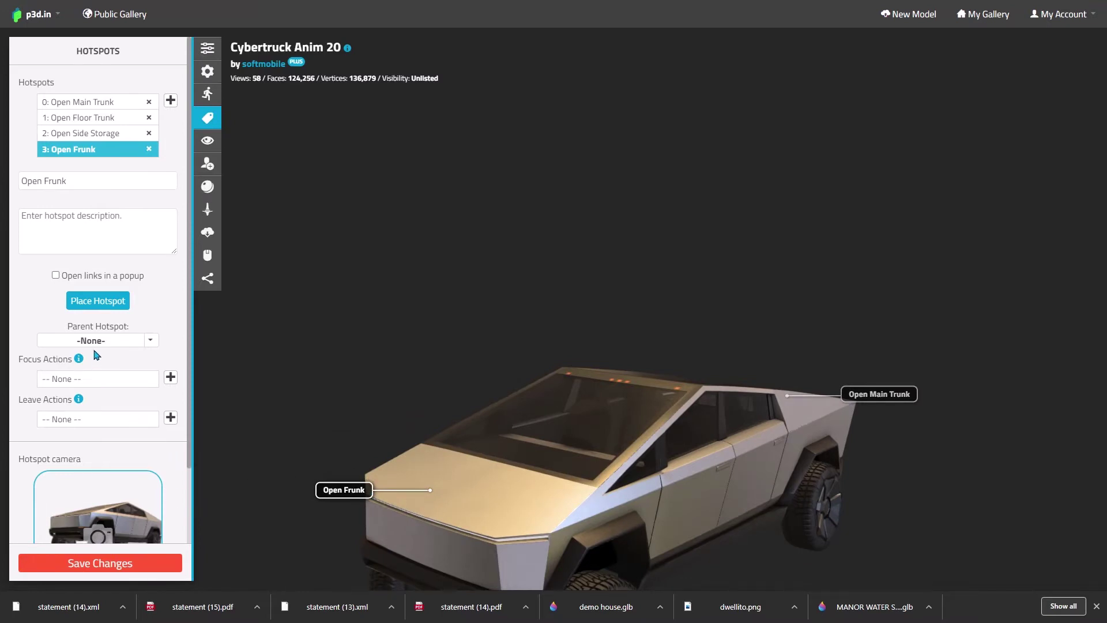
# - Set Frunk_Open as both focus and leave action, with leave speed -1 to reverse it
pyautogui.scroll(-2, 115, 323)
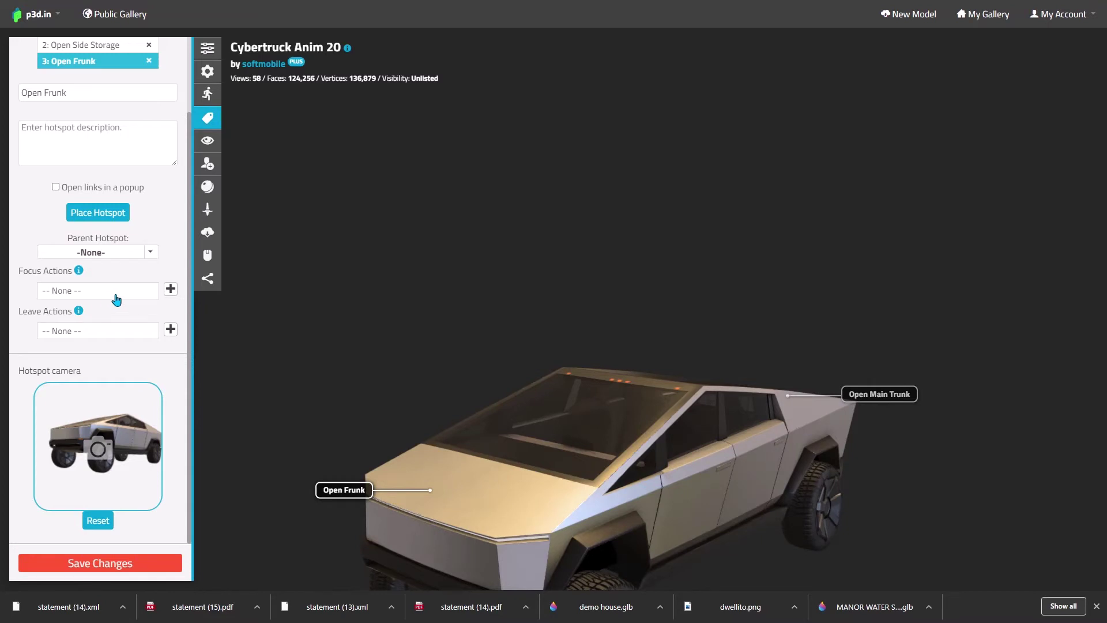
pyautogui.click(116, 297)
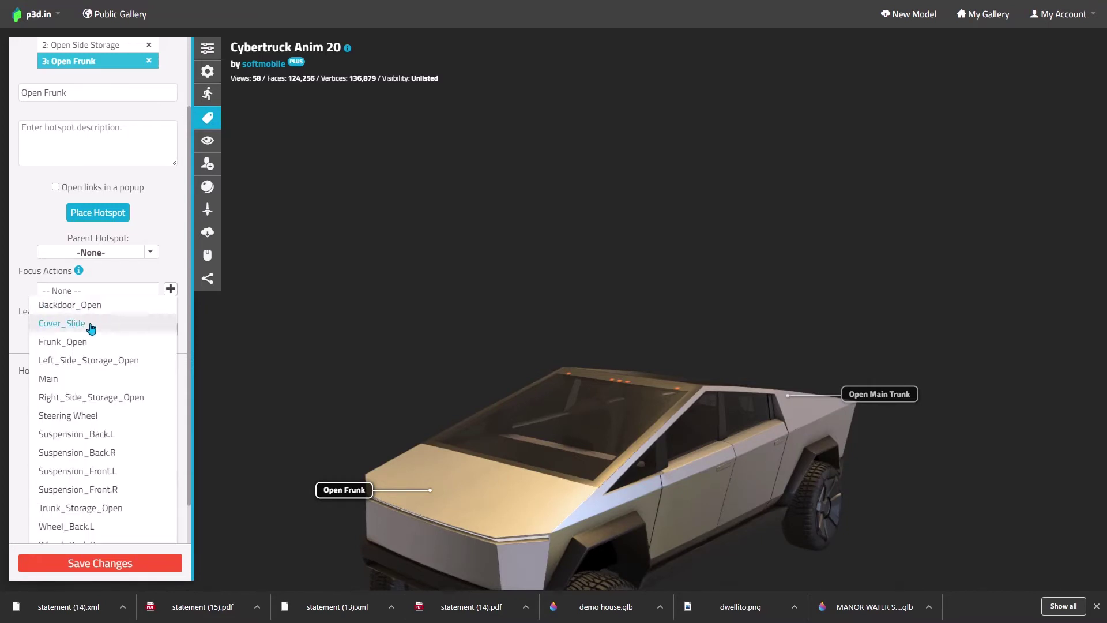
pyautogui.click(80, 343)
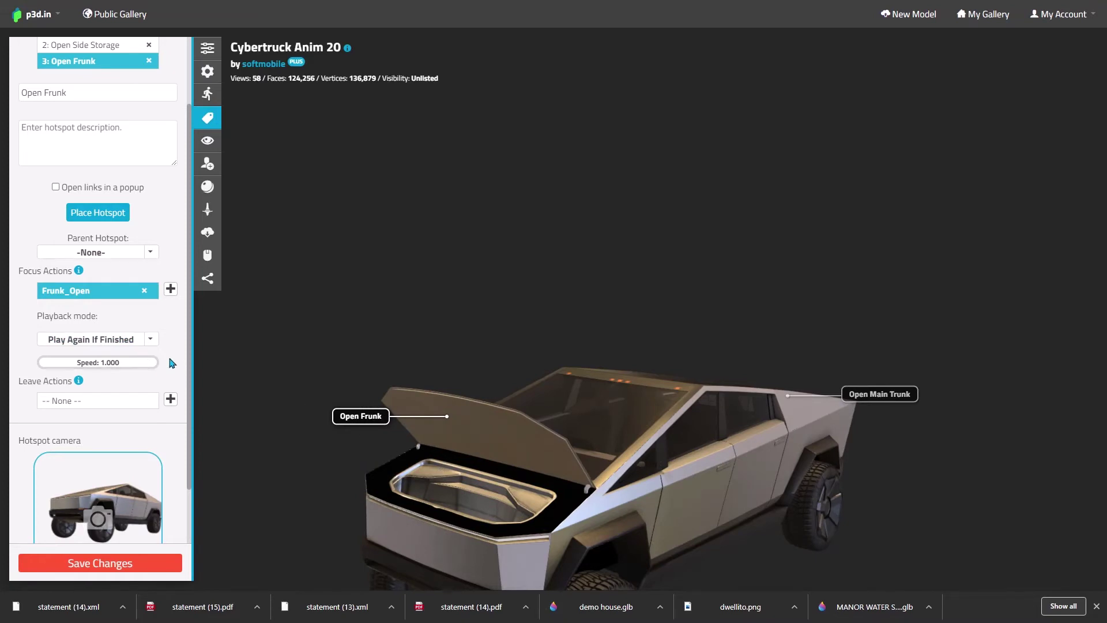
pyautogui.scroll(-2, 167, 360)
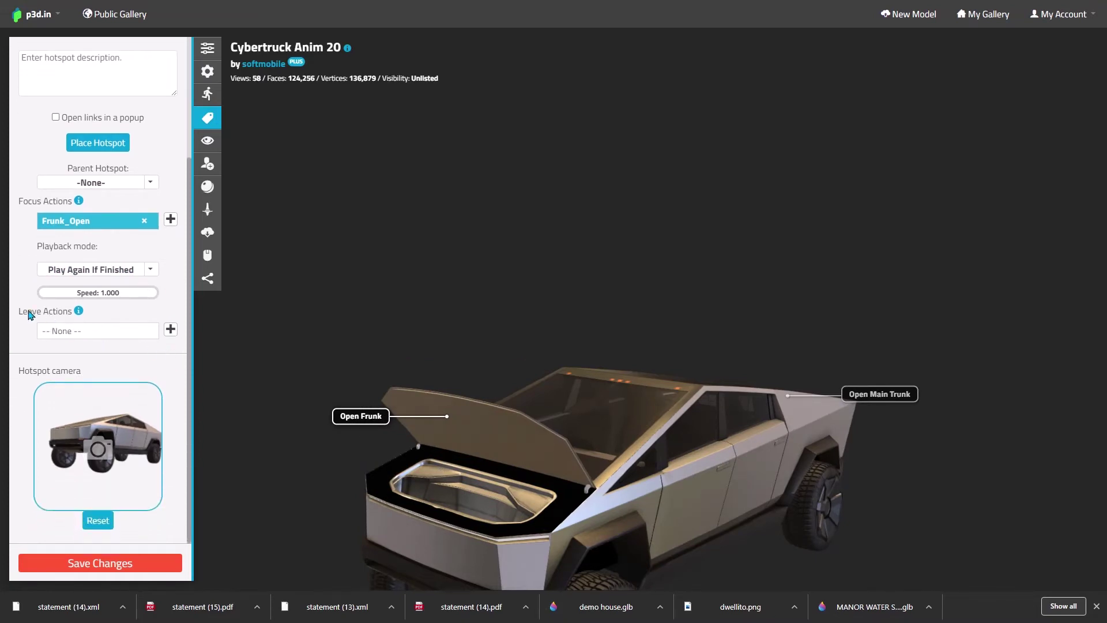
pyautogui.click(85, 334)
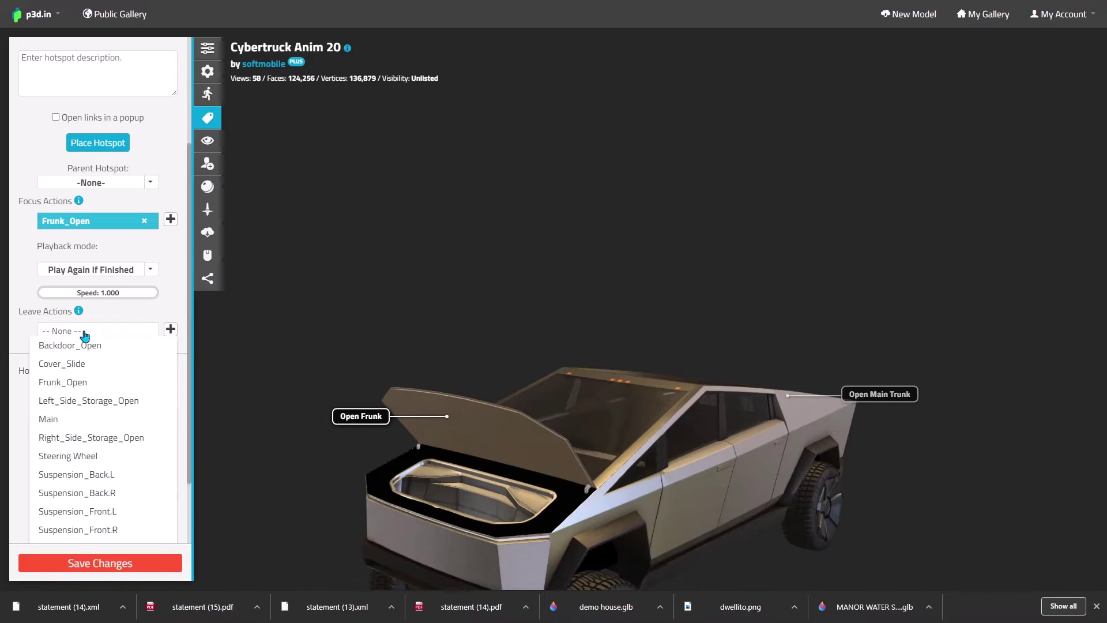
pyautogui.click(76, 384)
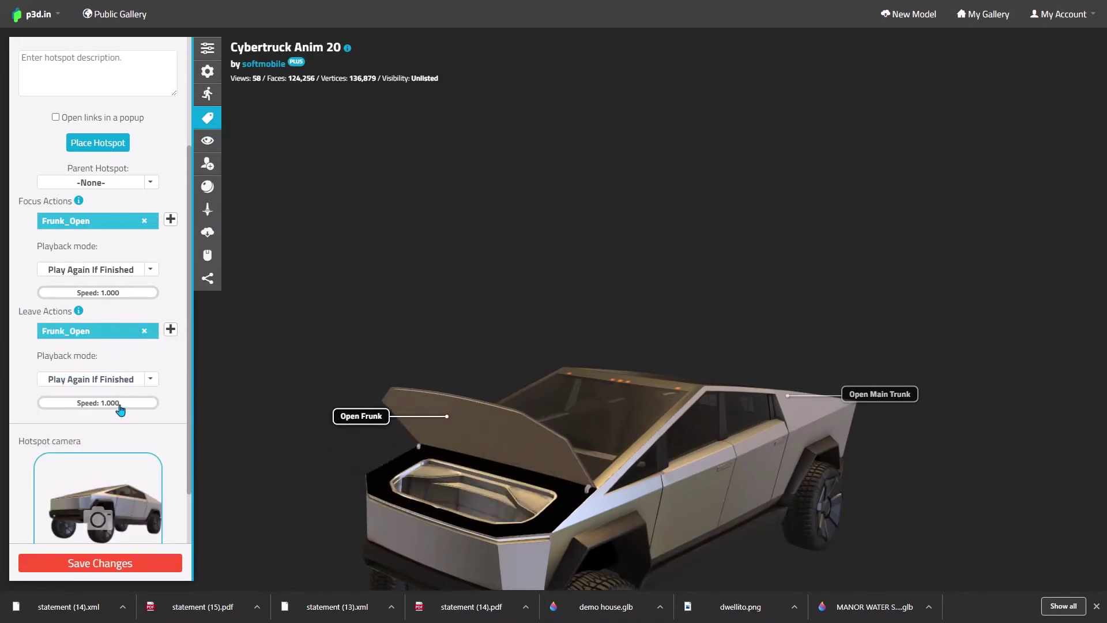
pyautogui.doubleClick(109, 403)
pyautogui.press('BackSpace')
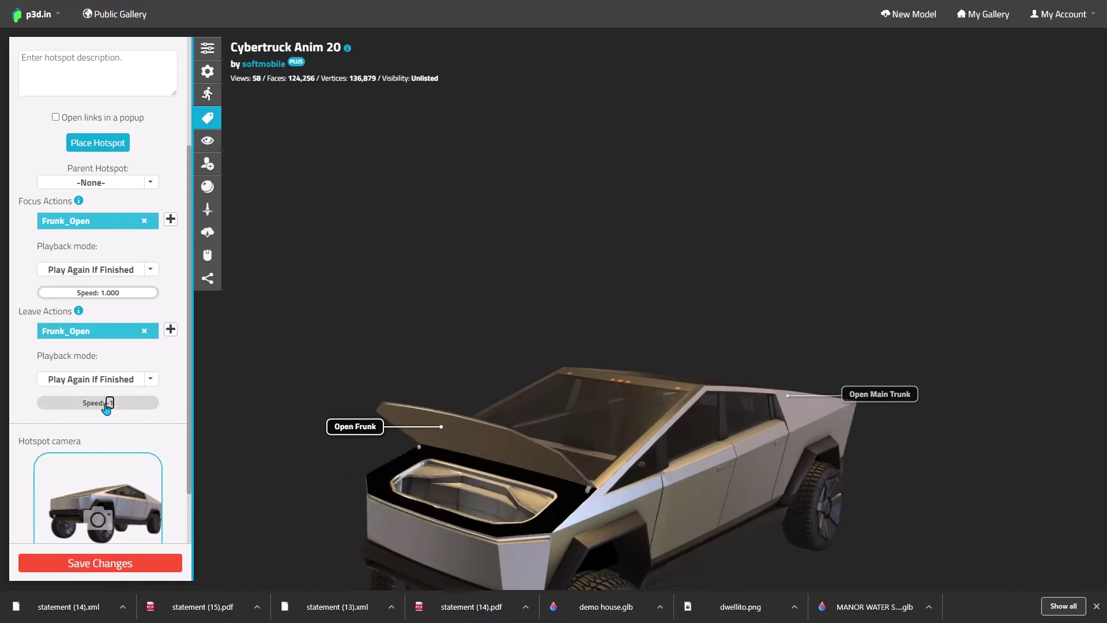
pyautogui.write('-1')
pyautogui.press('Return')
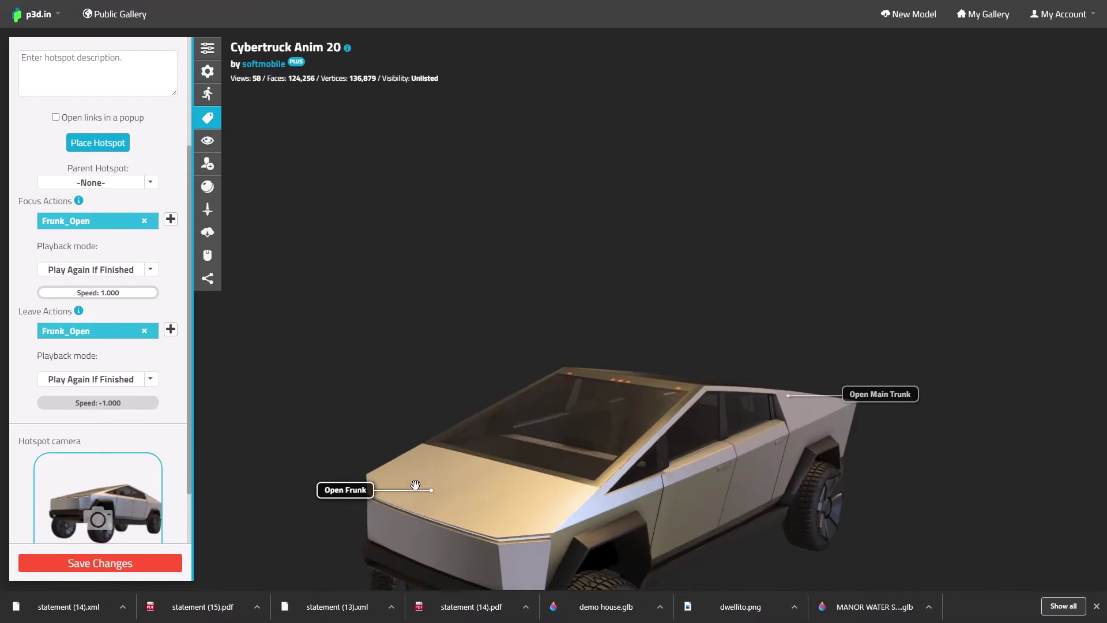
# - Capture a lower front view as the hotspot camera and save the hotspot
pyautogui.moveTo(507, 502); pyautogui.dragTo(512, 469)
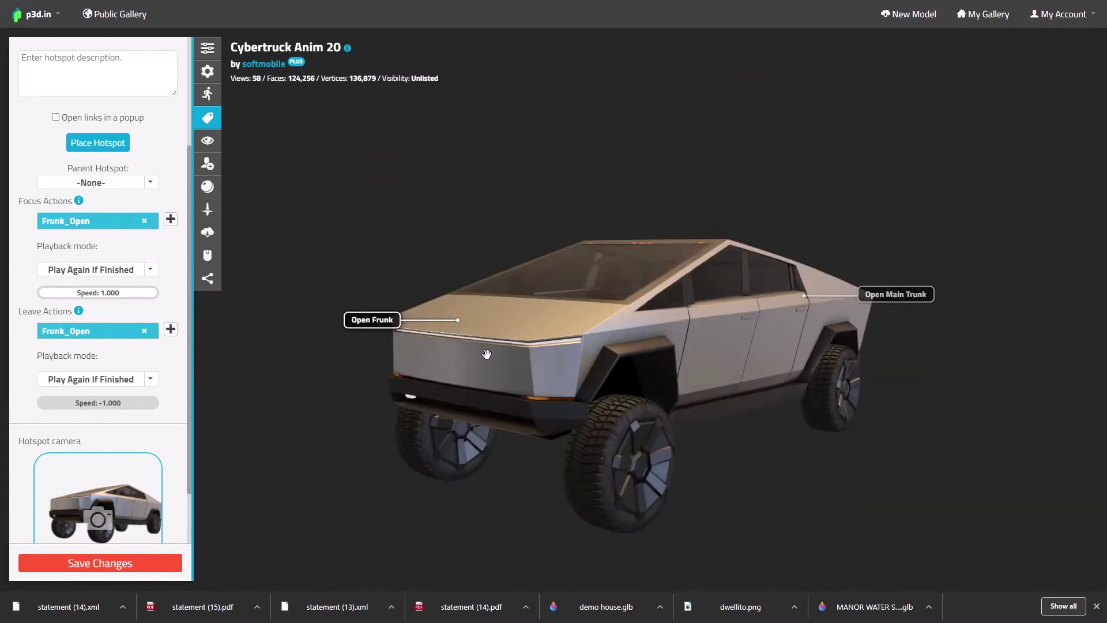
pyautogui.click(132, 488)
pyautogui.scroll(-2, 173, 508)
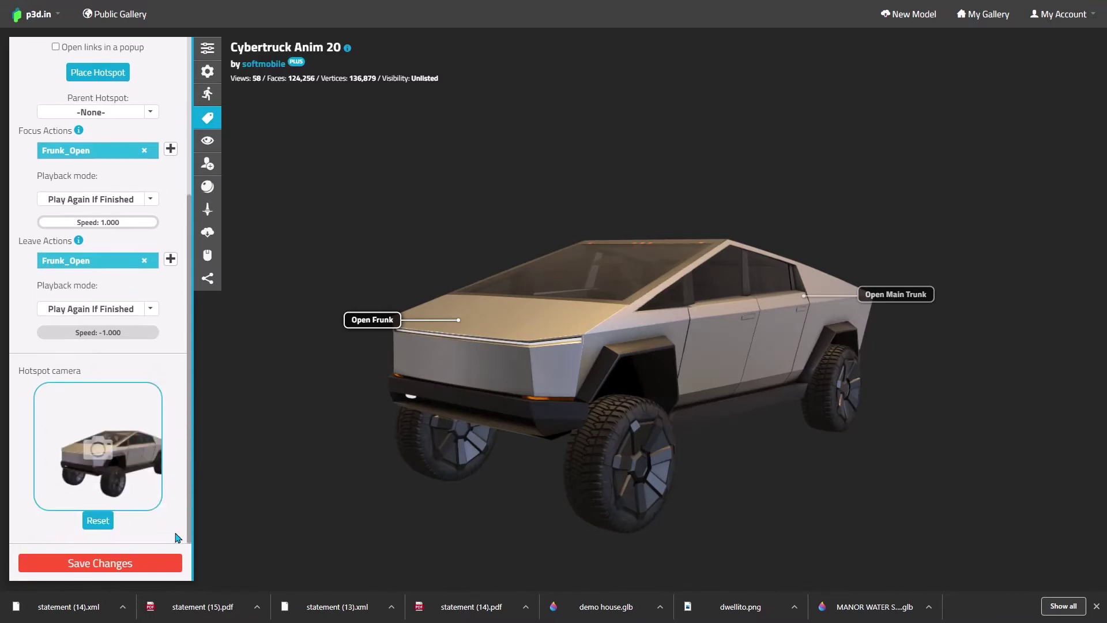
pyautogui.click(122, 563)
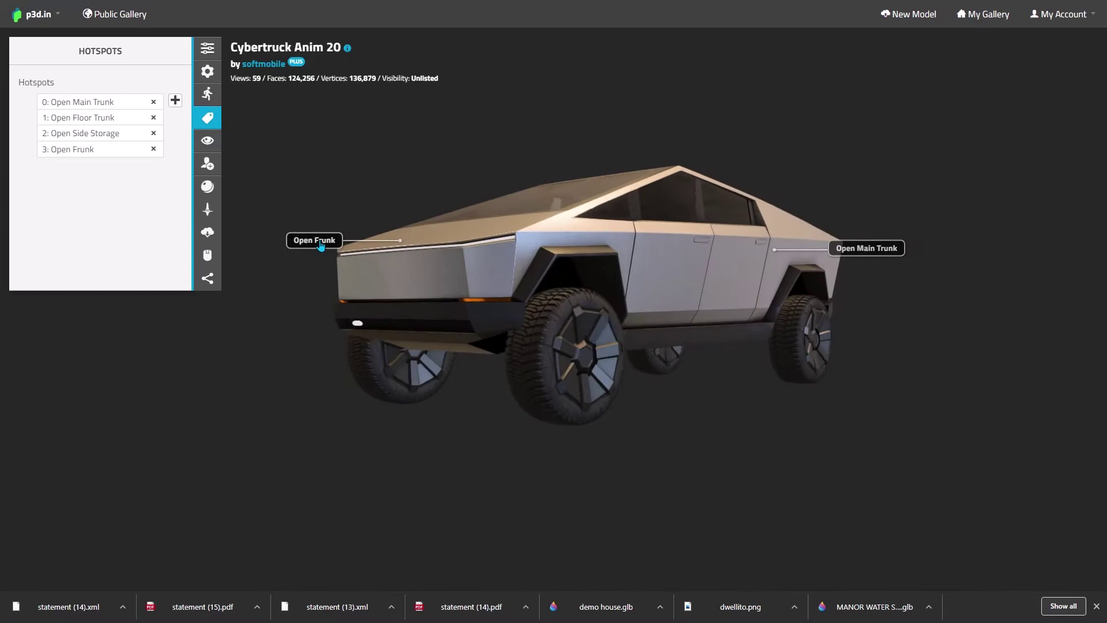
pyautogui.click(317, 241)
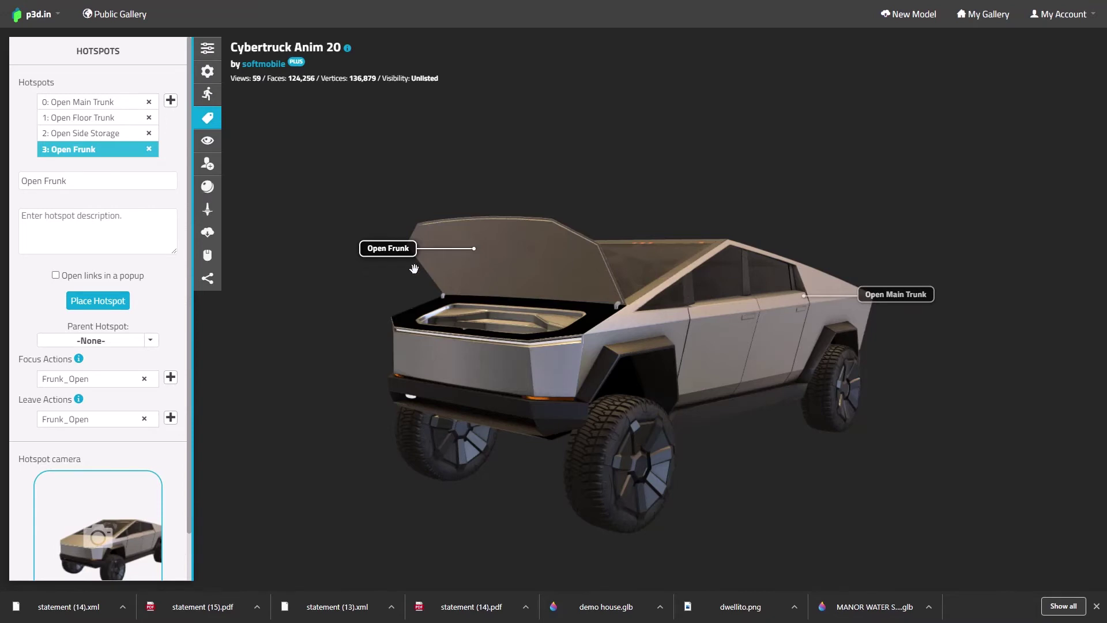
pyautogui.click(355, 339)
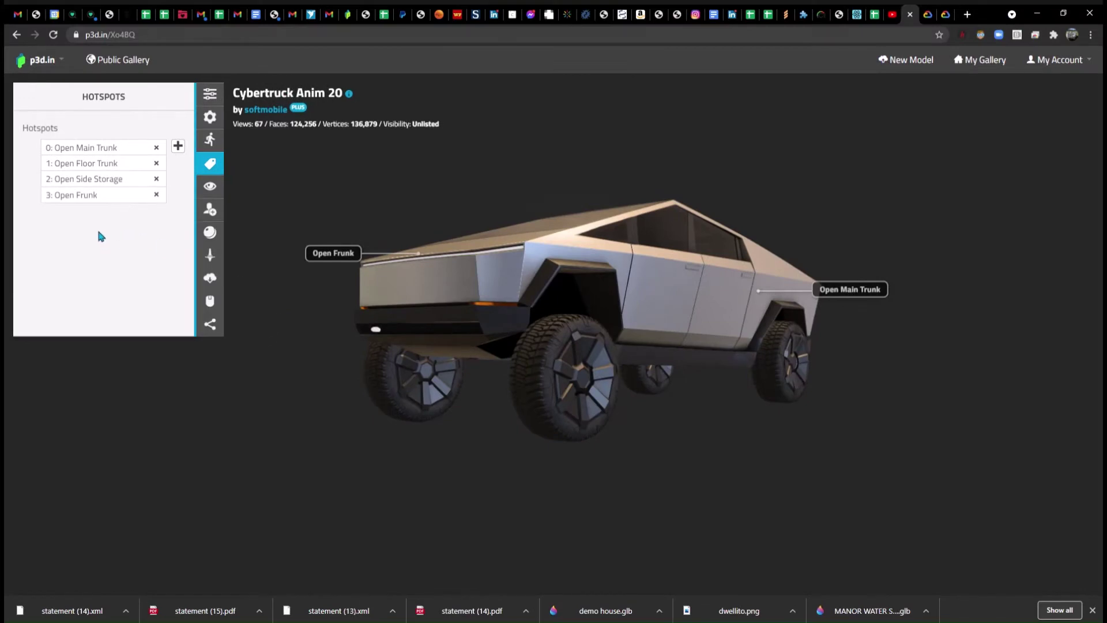
# - Paste 'Play official video' with a See Video YouTube link into Open Frunk's description
pyautogui.click(83, 199)
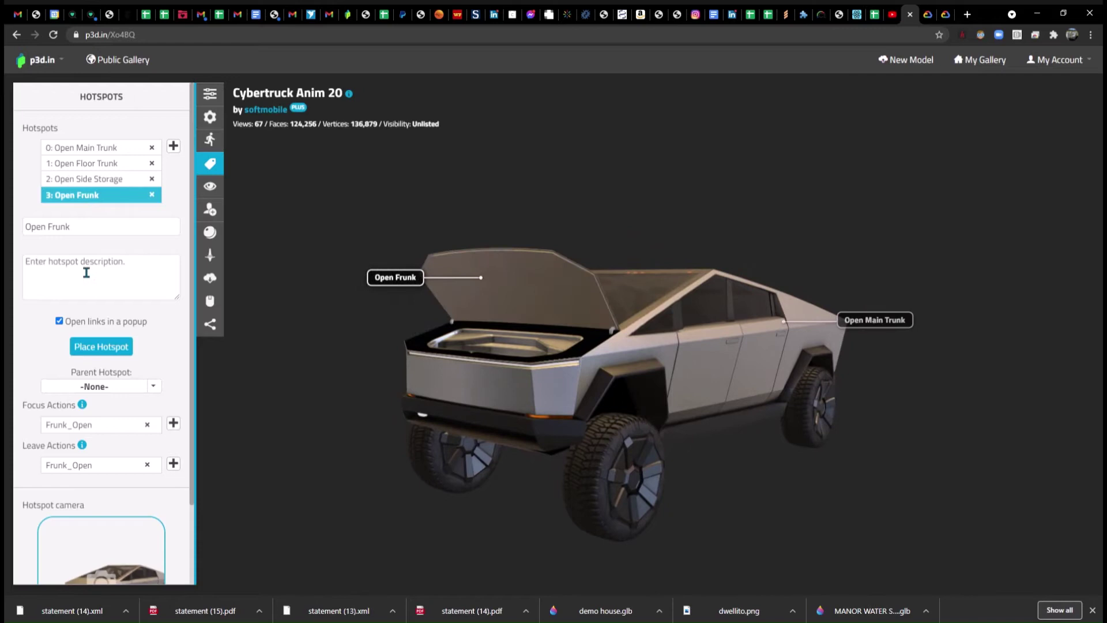
pyautogui.click(46, 268)
pyautogui.hotkey('ctrl', 'v')
pyautogui.scroll(2, 88, 289)
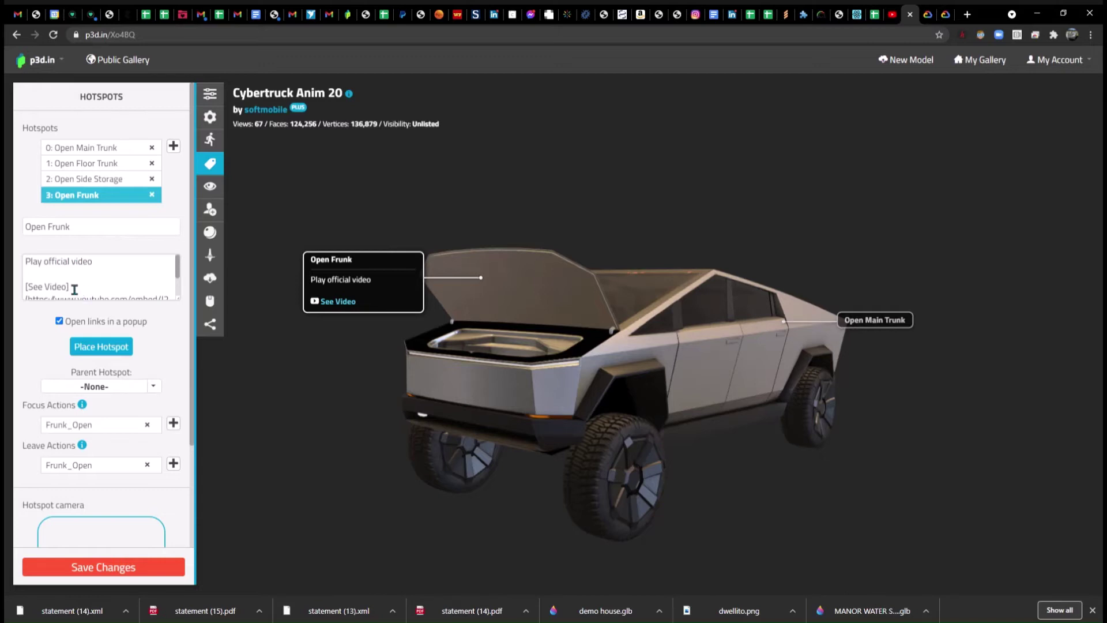
pyautogui.scroll(-3, 74, 289)
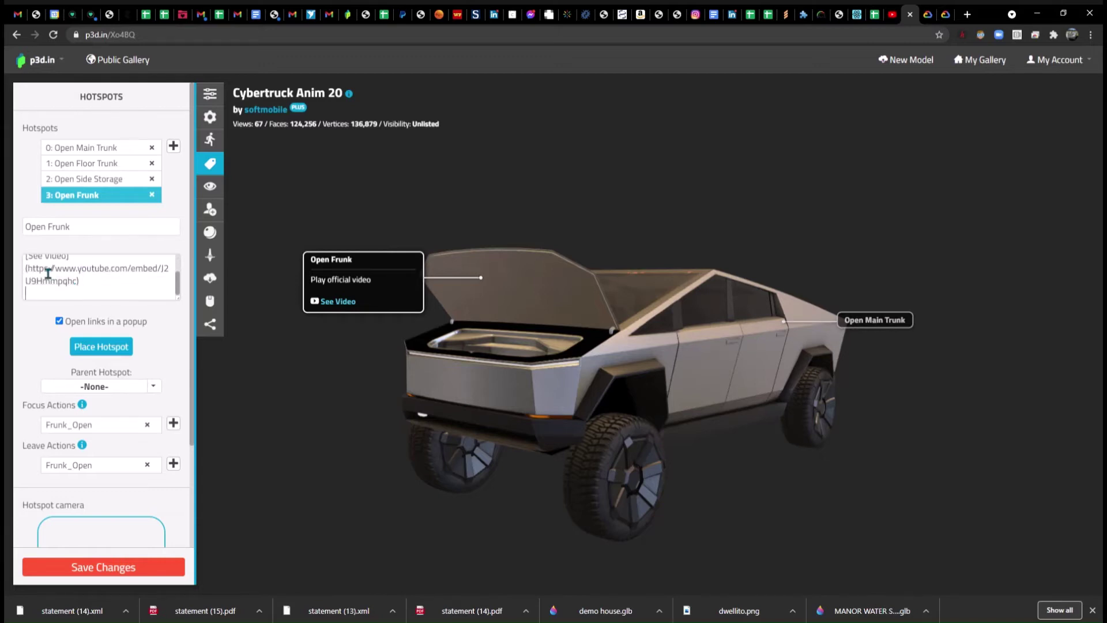
pyautogui.scroll(1, 48, 277)
pyautogui.scroll(-1, 46, 286)
# - Play the Cybertruck video from the See Video link, then close the popup
pyautogui.click(339, 302)
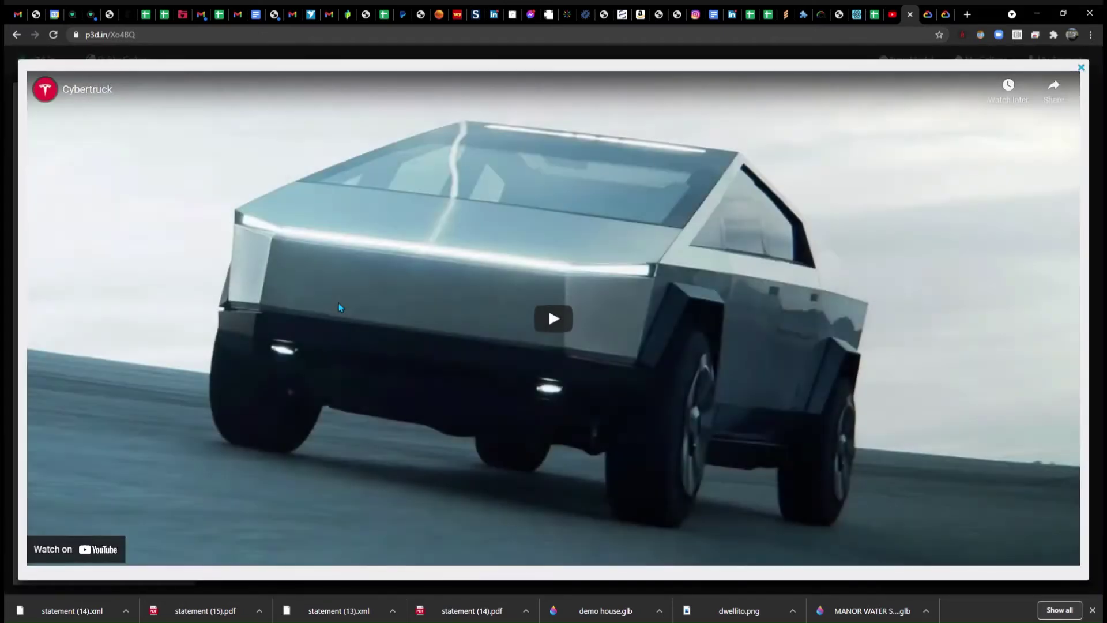
pyautogui.click(557, 318)
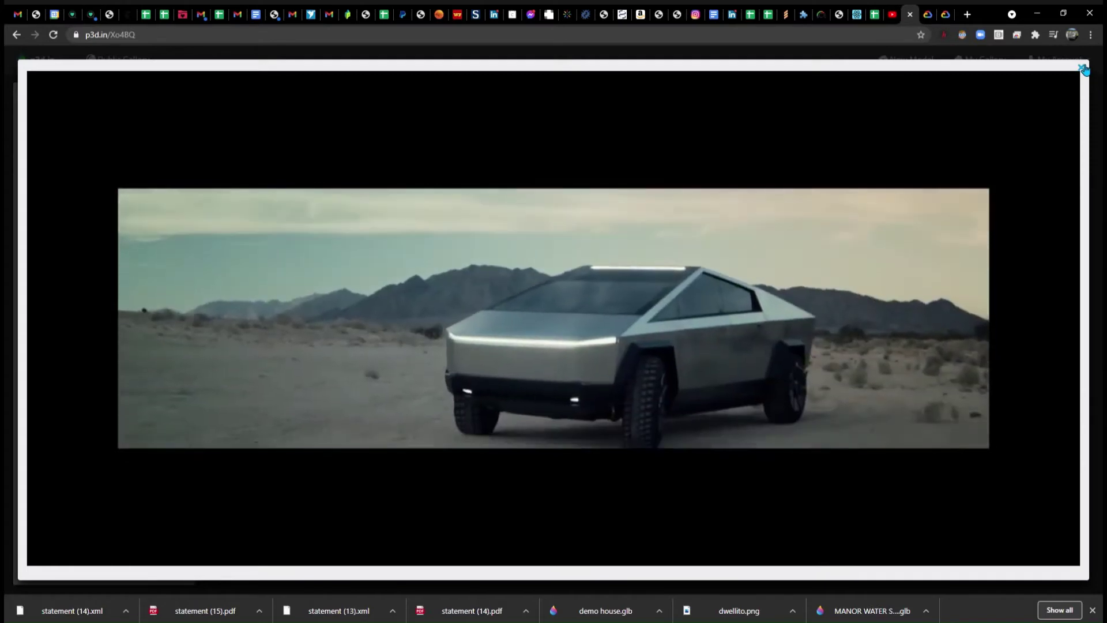
pyautogui.click(1083, 69)
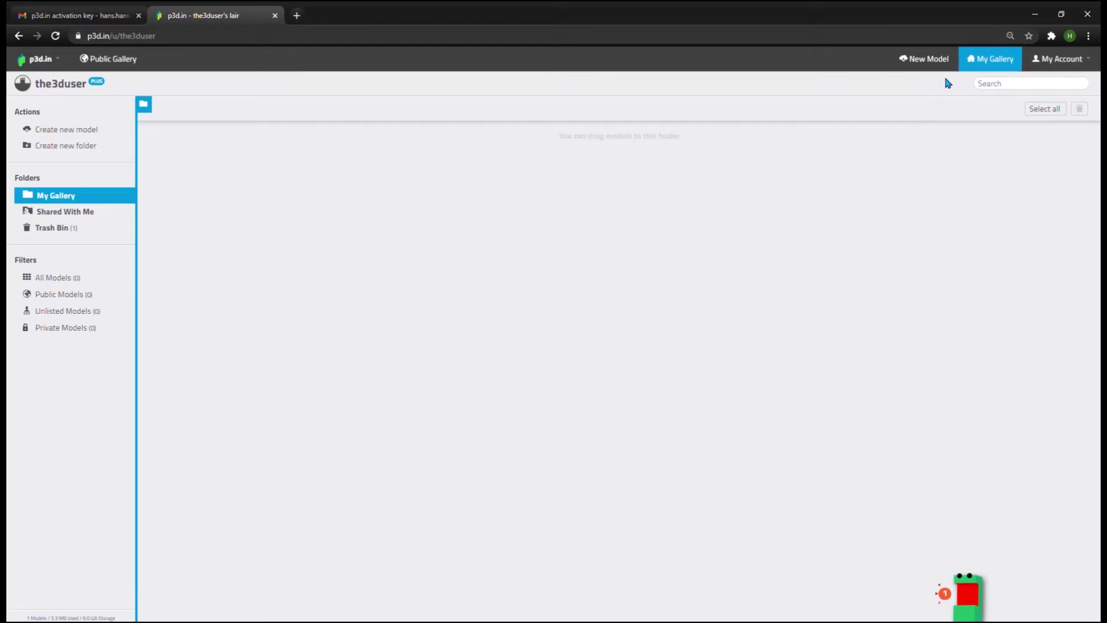
# - Start a New Model upload for the 345D CAT excavator
pyautogui.click(923, 61)
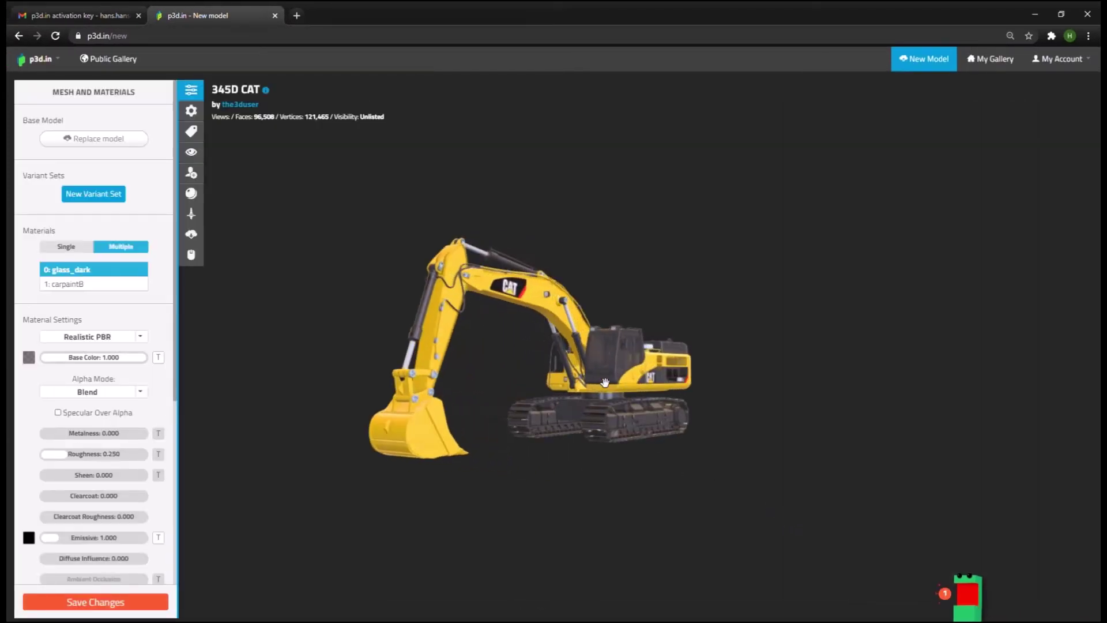
# - Lower glass_dark's base colour alpha to 0.42 so the cab windows become see-through
pyautogui.scroll(3, 605, 382)
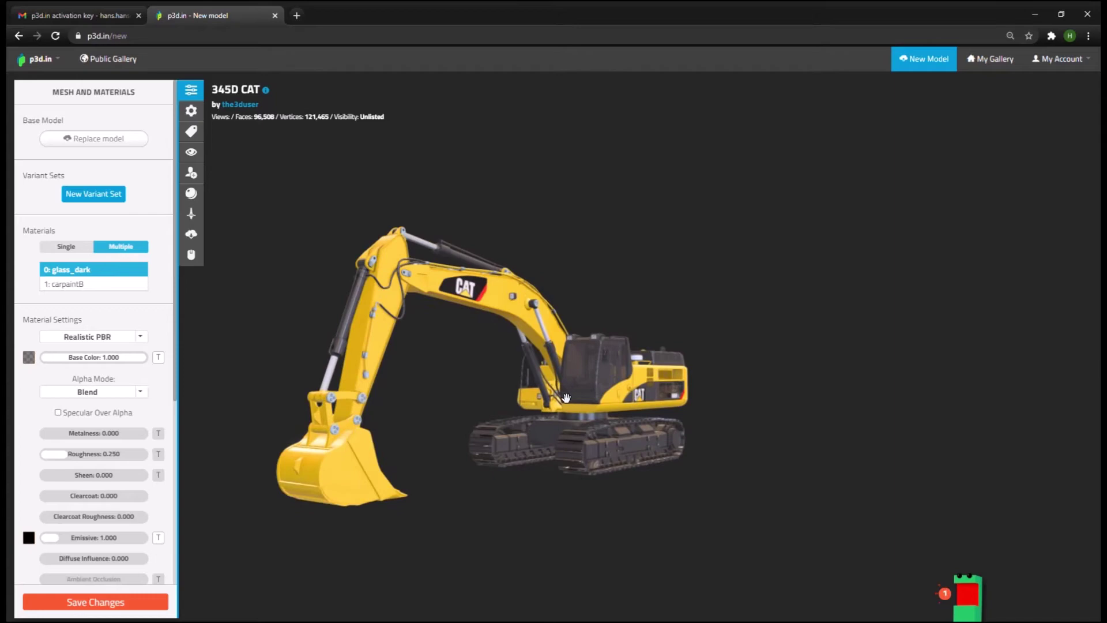
pyautogui.moveTo(566, 398); pyautogui.dragTo(599, 382, button='right')
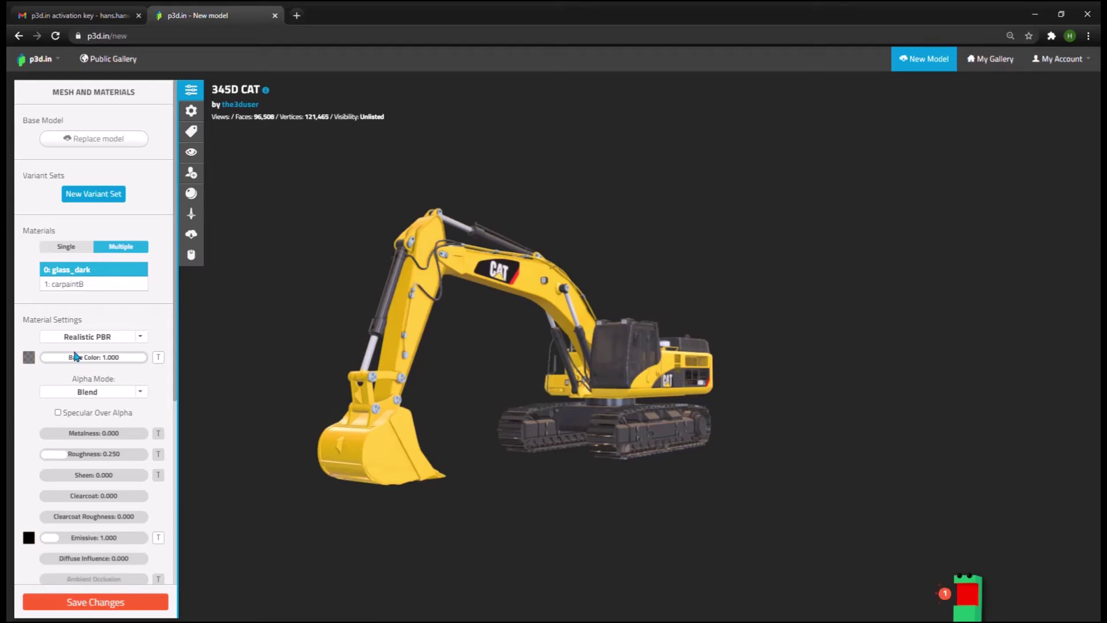
pyautogui.click(29, 357)
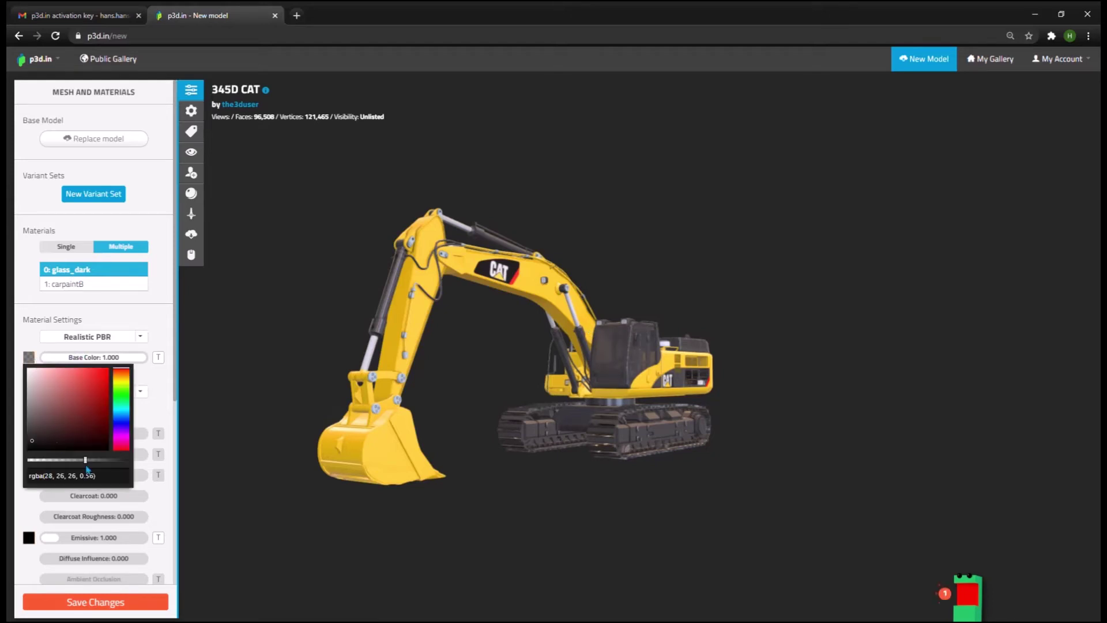
pyautogui.moveTo(85, 460)
pyautogui.mouseDown()
pyautogui.moveTo(125, 472)
pyautogui.moveTo(17, 465)
pyautogui.moveTo(75, 466)
pyautogui.mouseUp()
# - Select the carpaintB material and view its base colour texture options
pyautogui.click(75, 285)
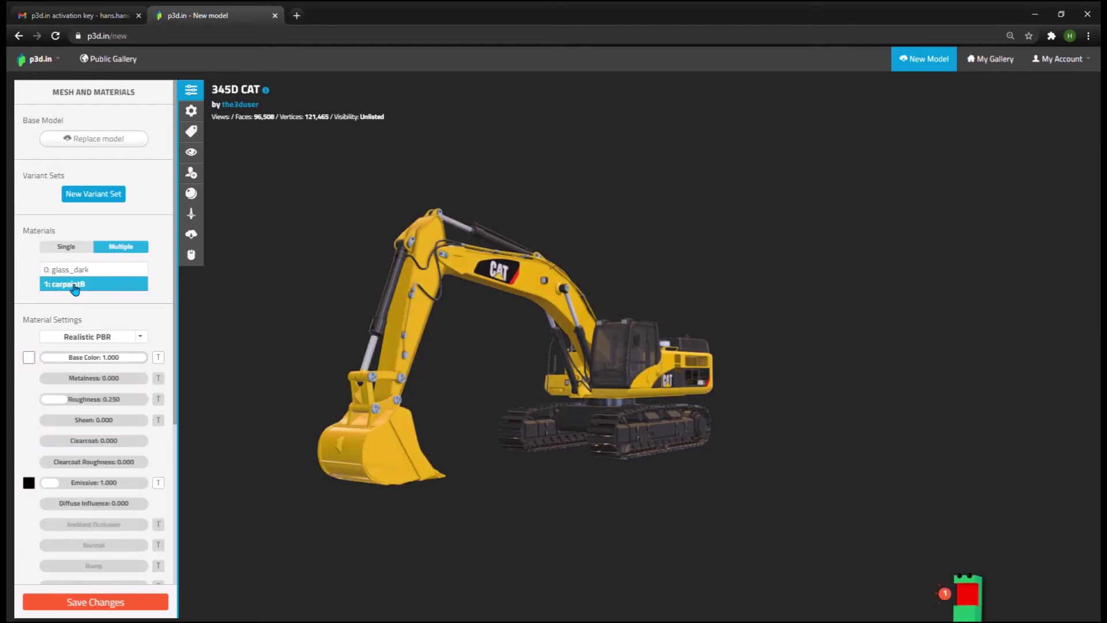
pyautogui.click(159, 358)
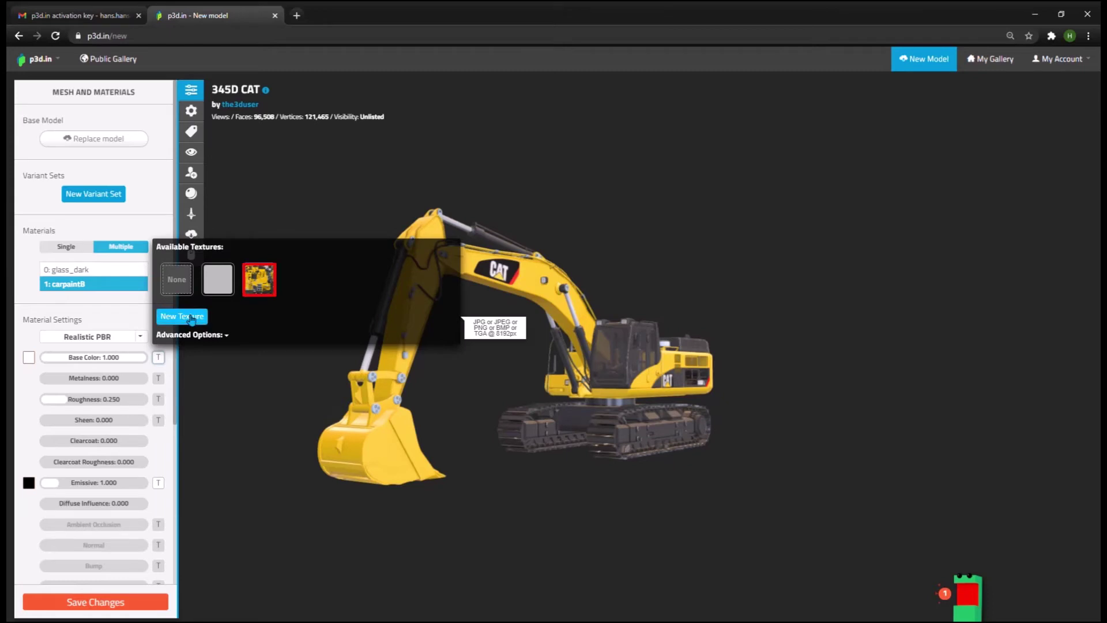
# - In Model Settings, try a side-view Fix Orientation, then restore the original orientation
pyautogui.click(191, 110)
pyautogui.scroll(-1, 153, 406)
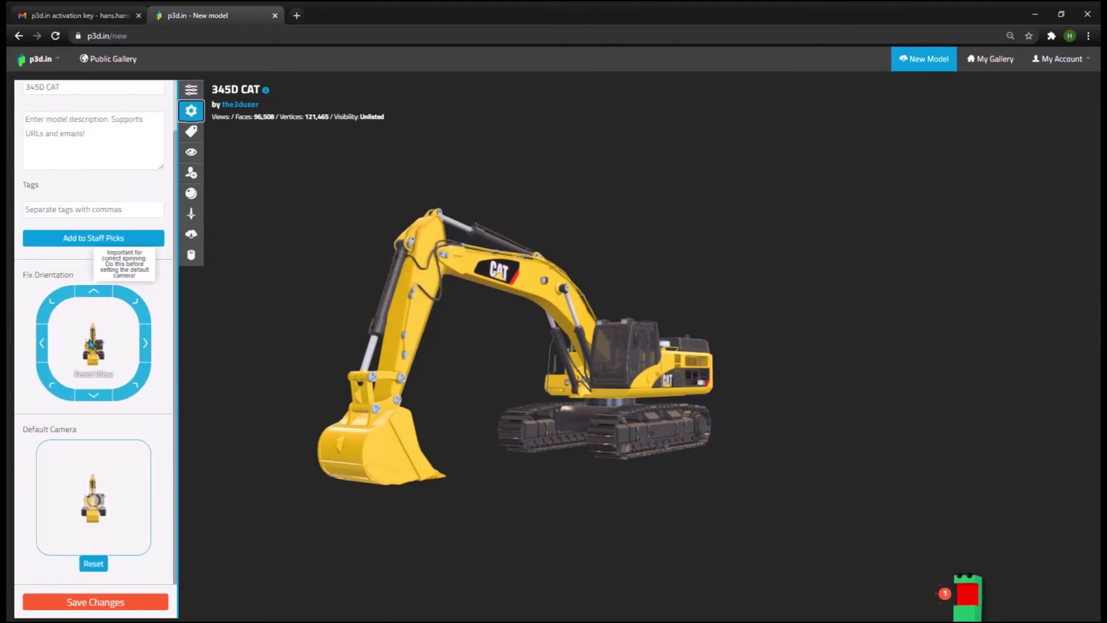
pyautogui.click(148, 346)
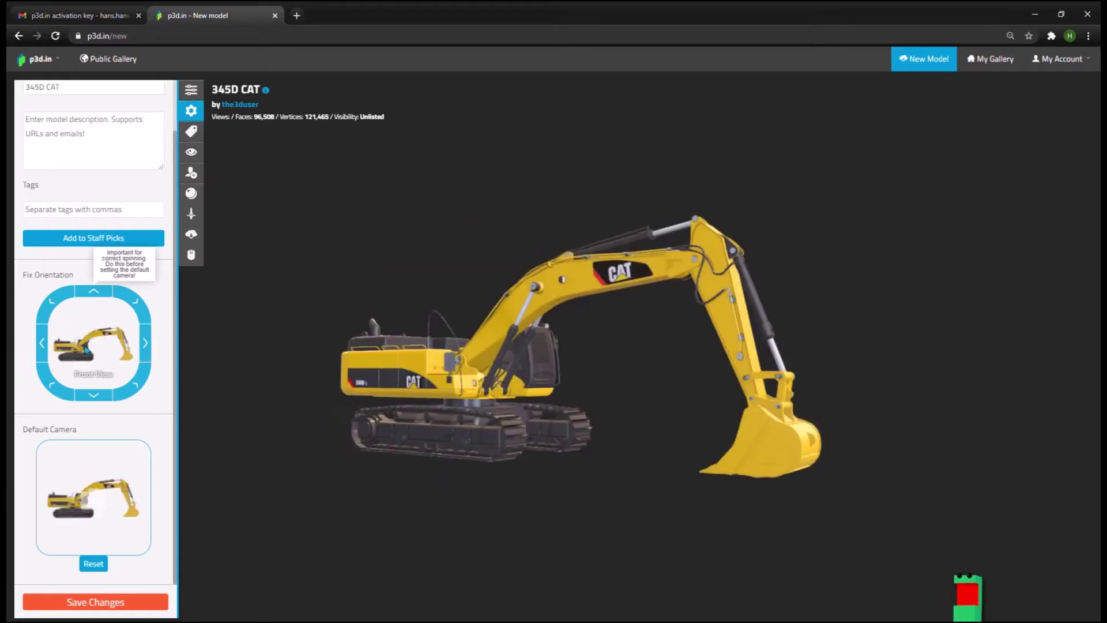
pyautogui.click(45, 345)
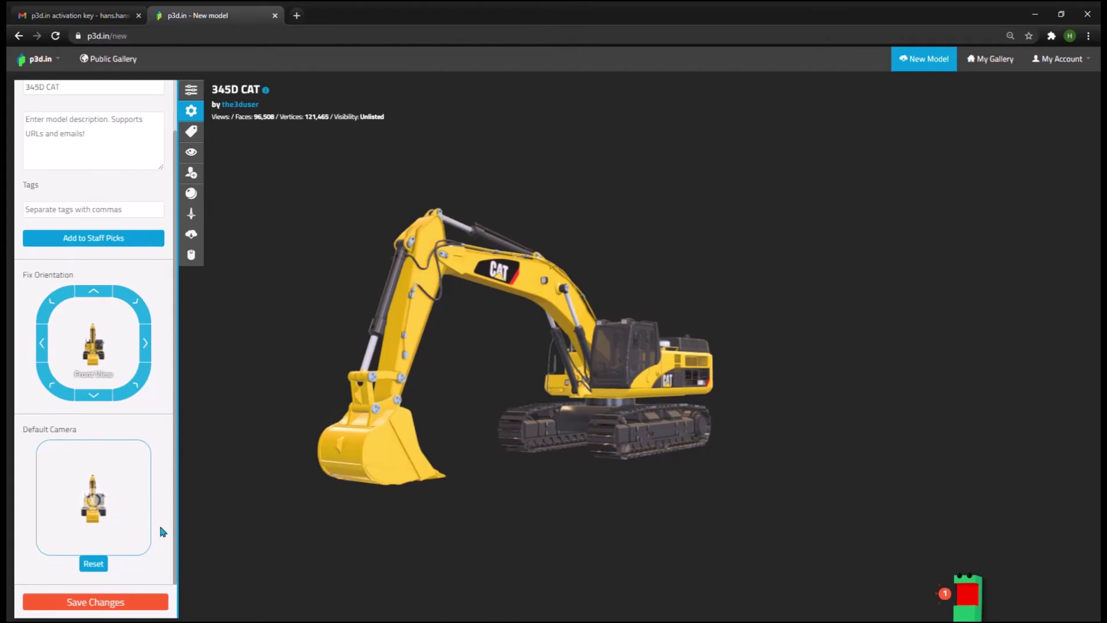
# - Make the closer three-quarter view the default camera and save the model
pyautogui.scroll(3, 629, 446)
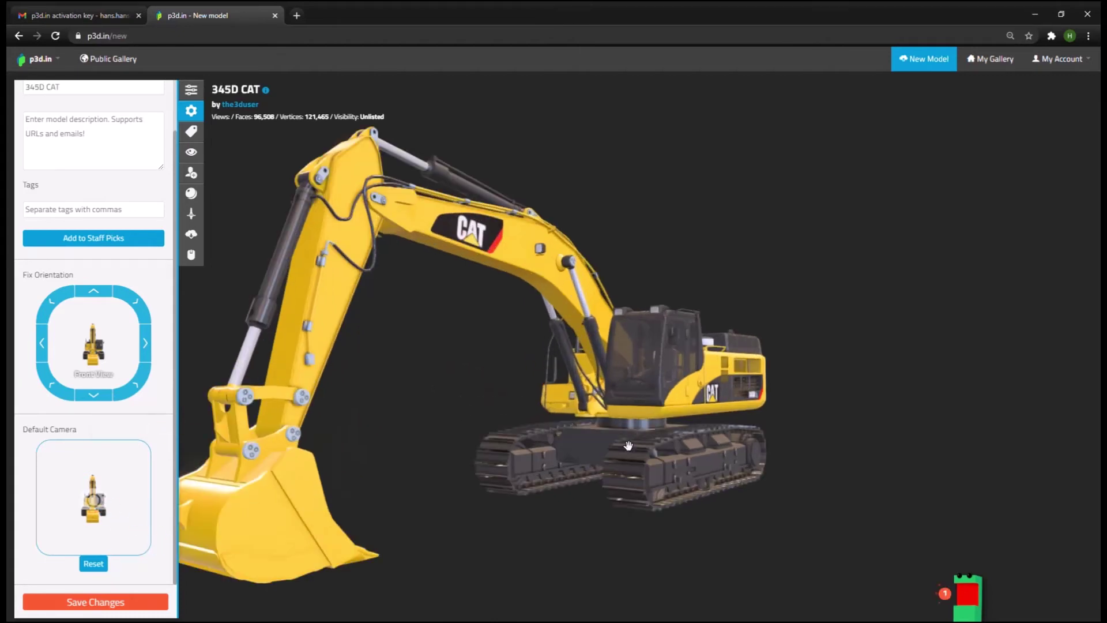
pyautogui.scroll(-3, 628, 446)
pyautogui.click(107, 499)
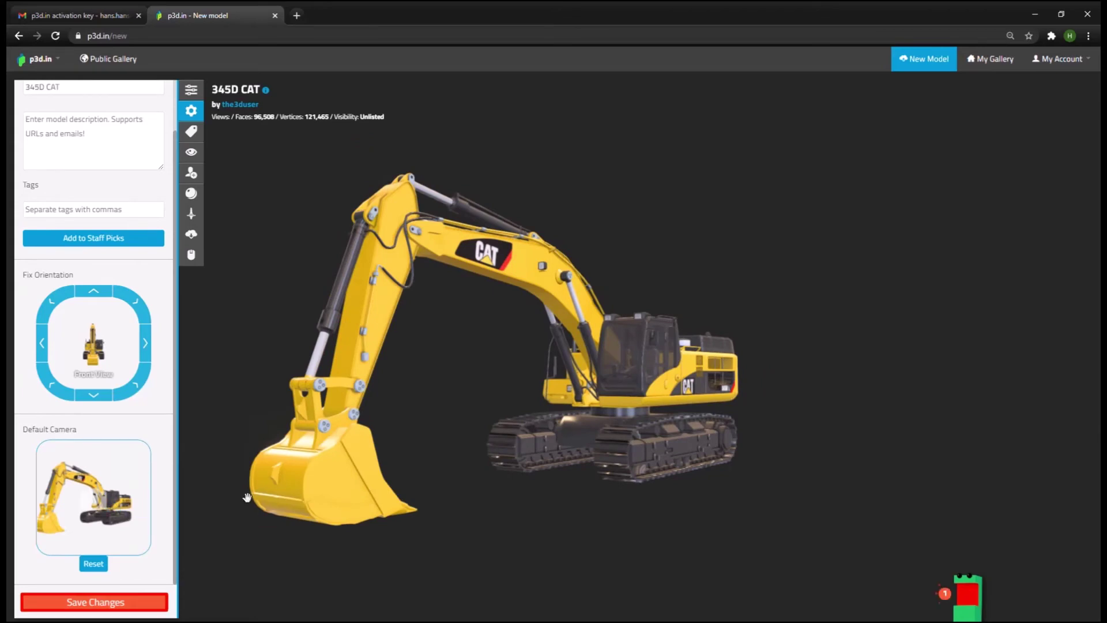
pyautogui.moveTo(523, 419); pyautogui.dragTo(573, 419, button='right')
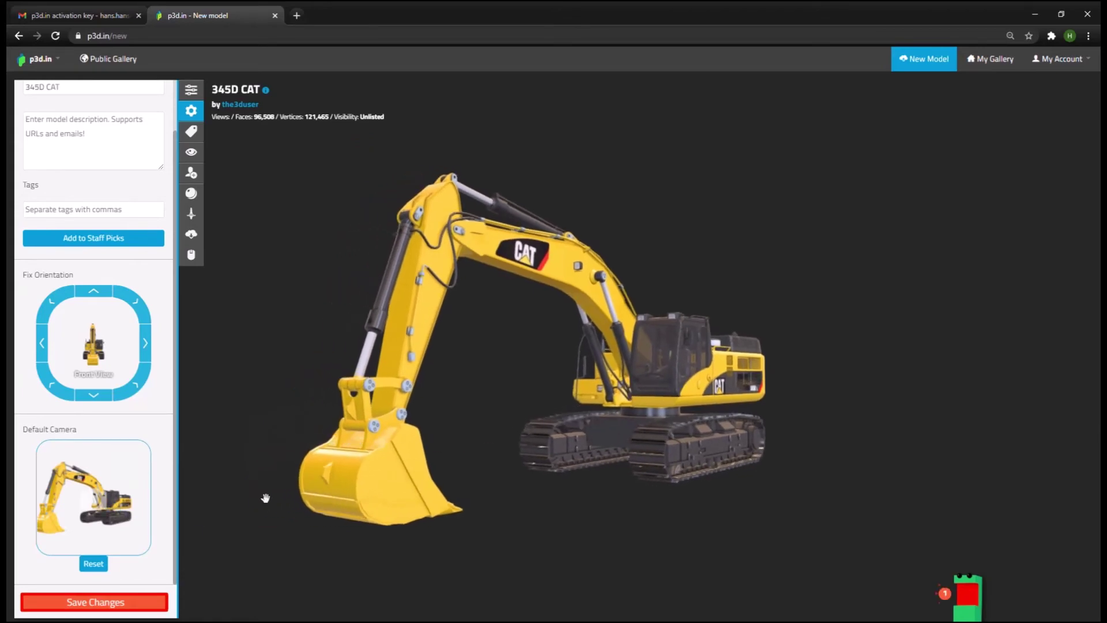
pyautogui.click(117, 603)
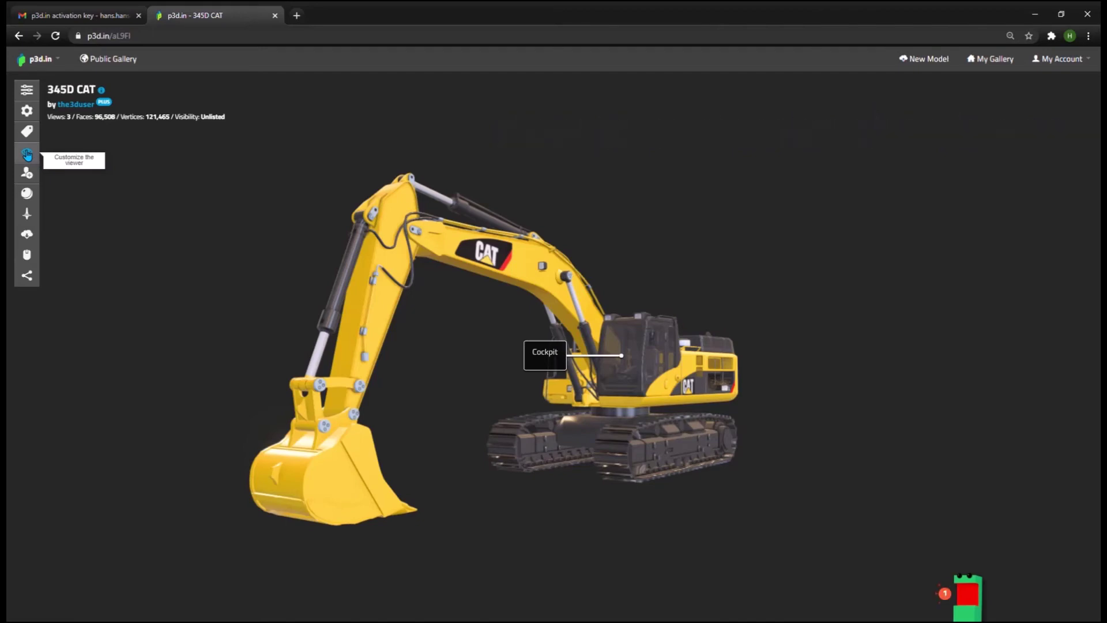
# - After previewing Cayley Interior and En Suite, choose the Kiara 2 Sunrise HDRI at intensity 0.765
pyautogui.click(28, 154)
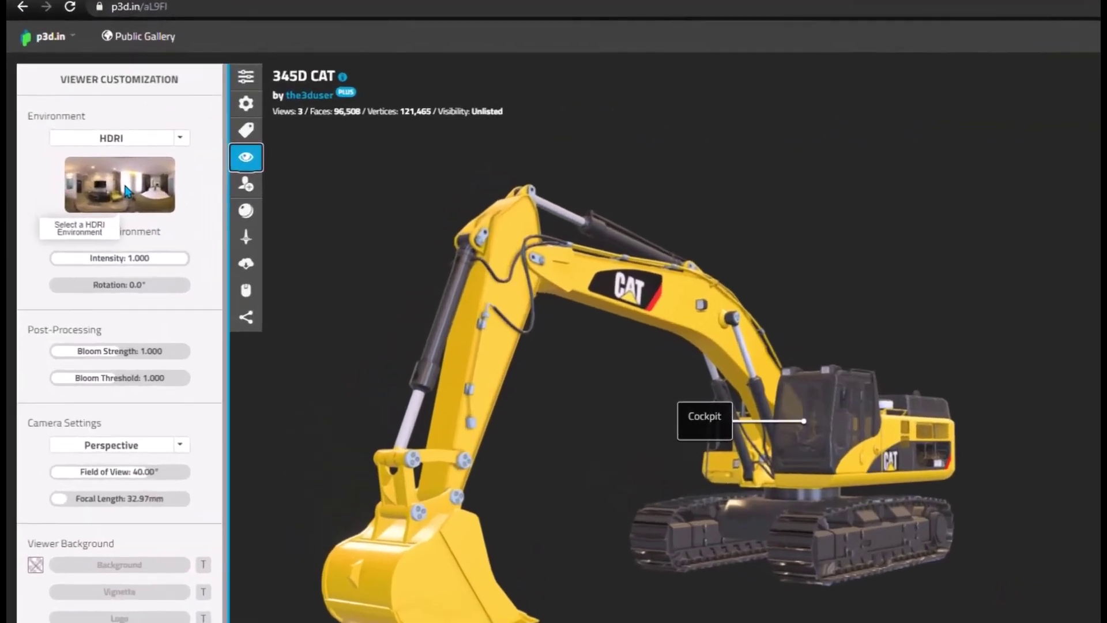
pyautogui.click(100, 178)
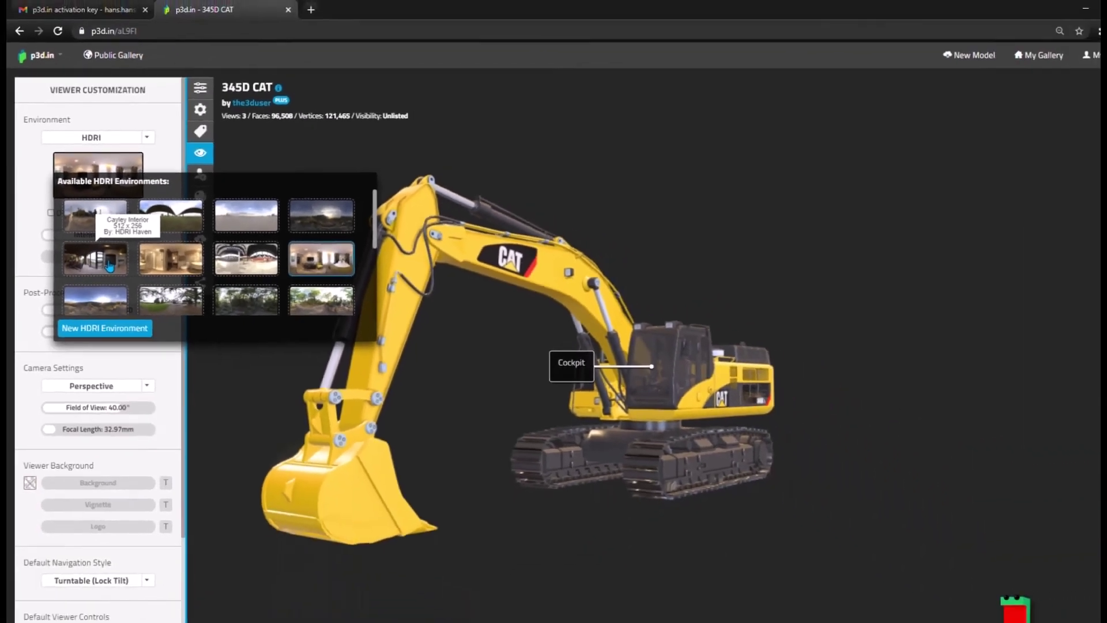
pyautogui.click(175, 349)
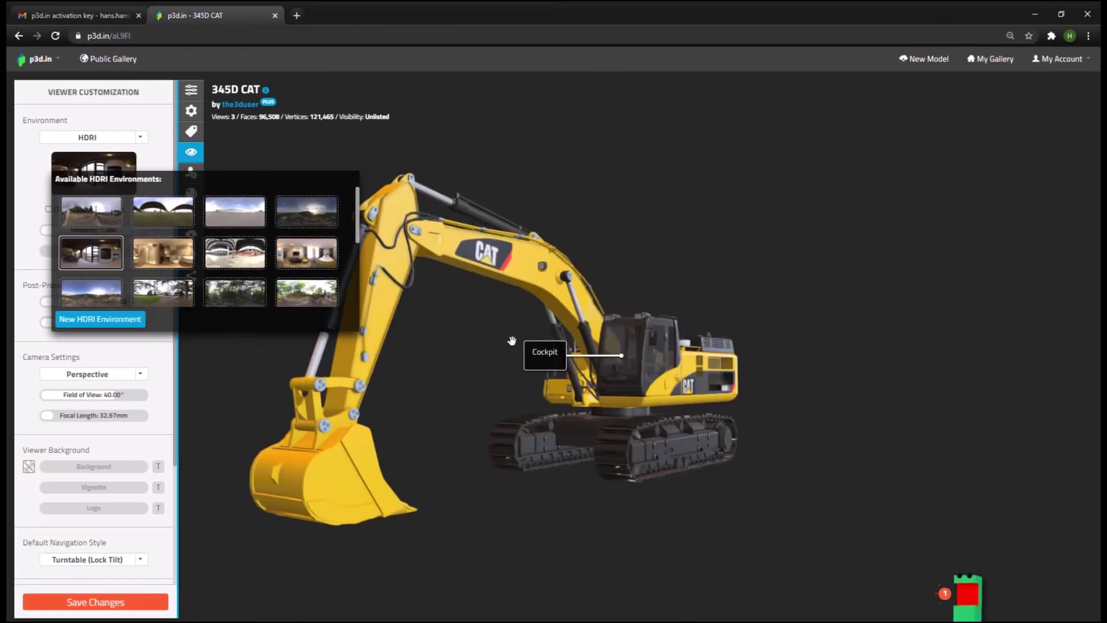
pyautogui.click(174, 255)
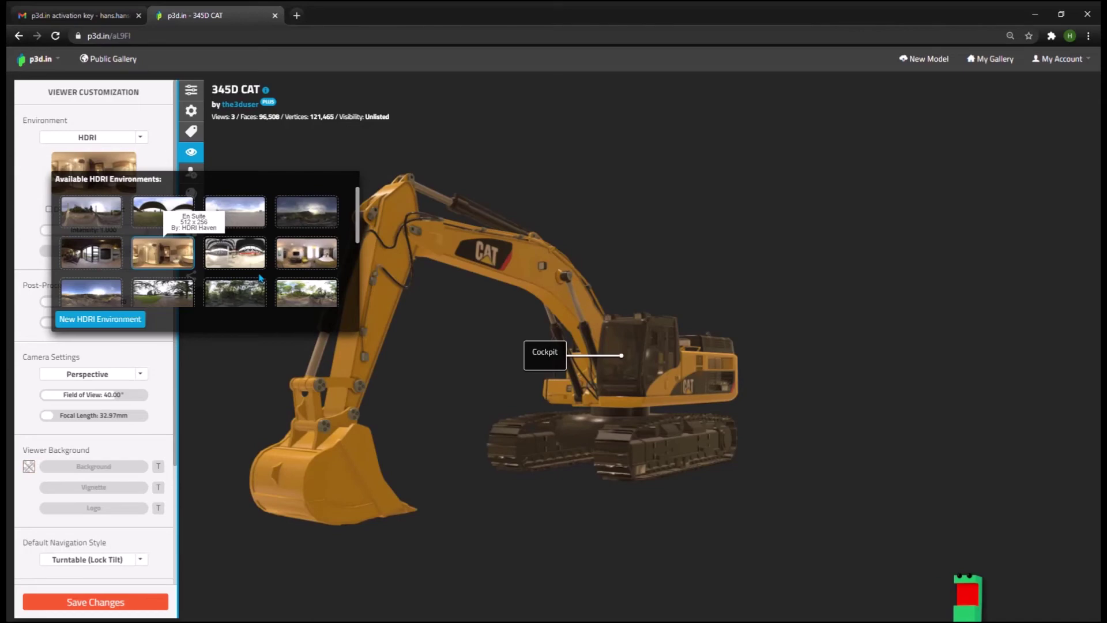
pyautogui.click(115, 296)
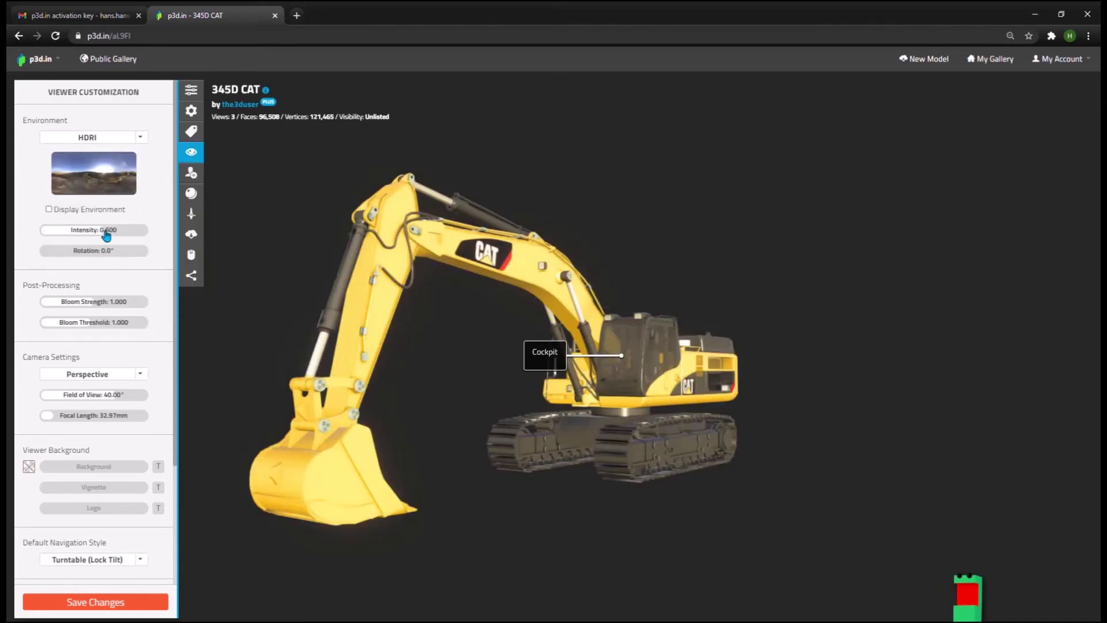
pyautogui.moveTo(106, 235)
pyautogui.mouseDown()
pyautogui.moveTo(133, 235)
pyautogui.moveTo(106, 232)
pyautogui.moveTo(127, 237)
pyautogui.moveTo(81, 259)
pyautogui.mouseUp()
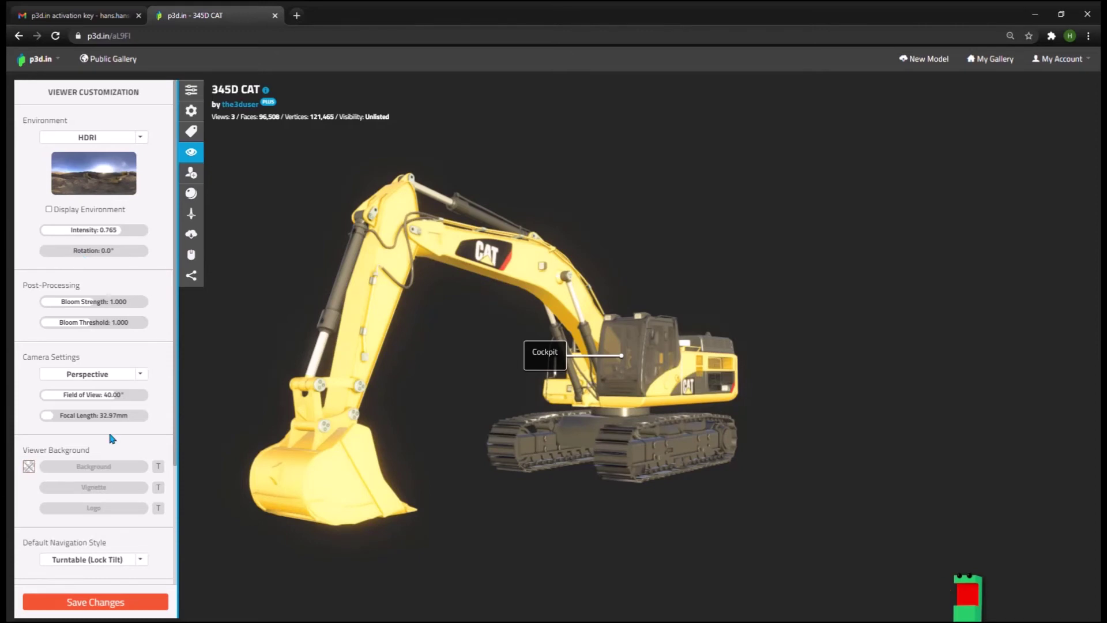
# - Widen the field of view to 44.28° and preview red, pink and maroon backgrounds, leaving none set
pyautogui.scroll(-1, 110, 428)
pyautogui.moveTo(104, 343); pyautogui.dragTo(131, 344)
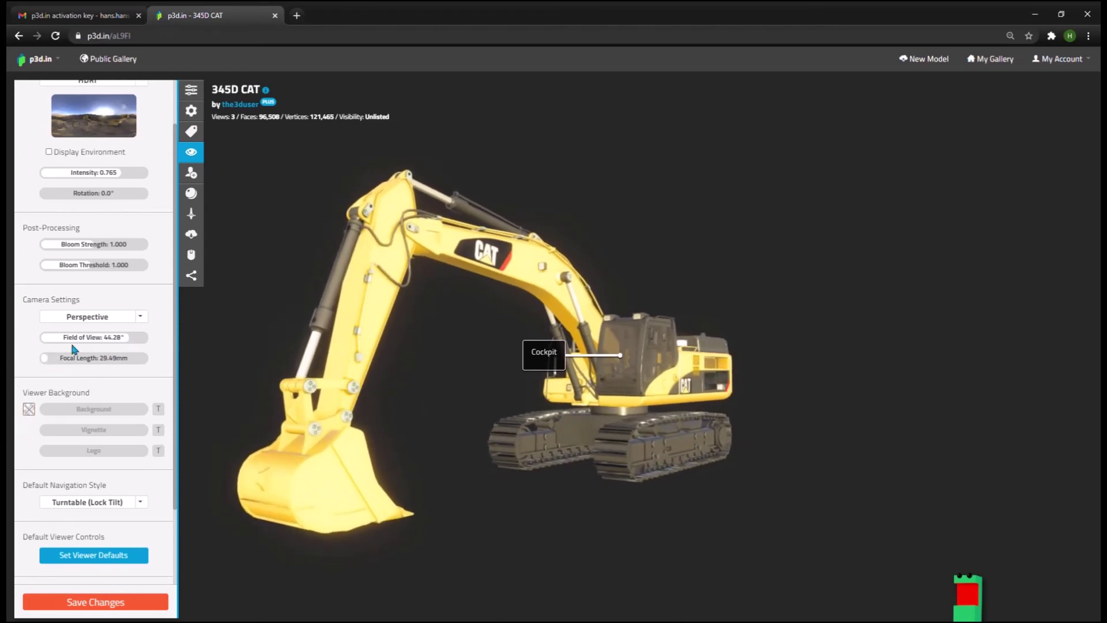
pyautogui.scroll(-1, 105, 382)
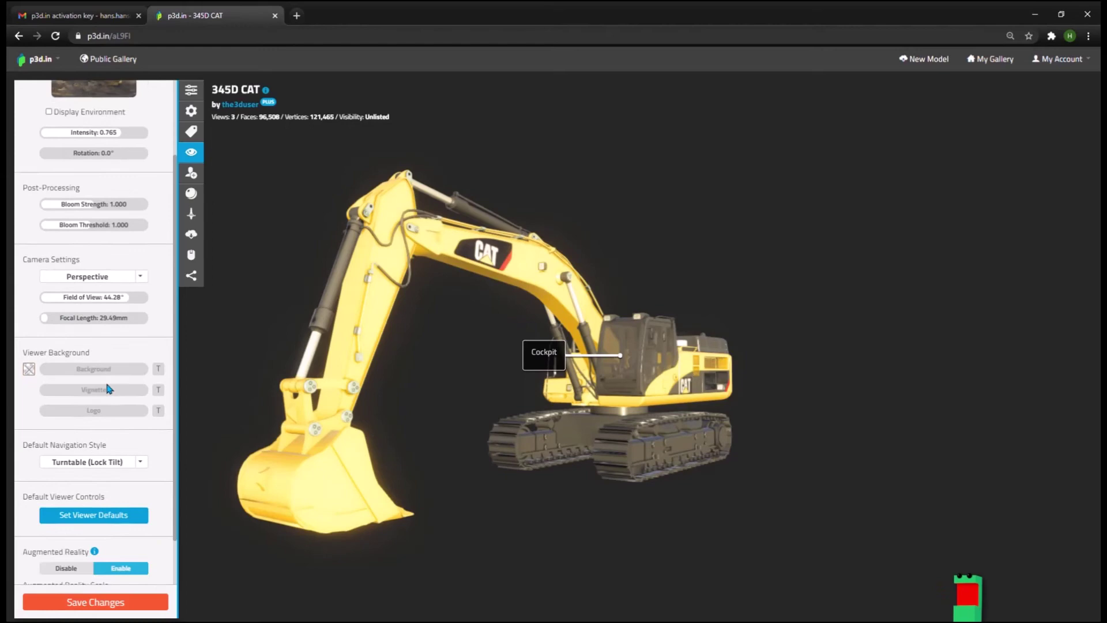
pyautogui.click(30, 351)
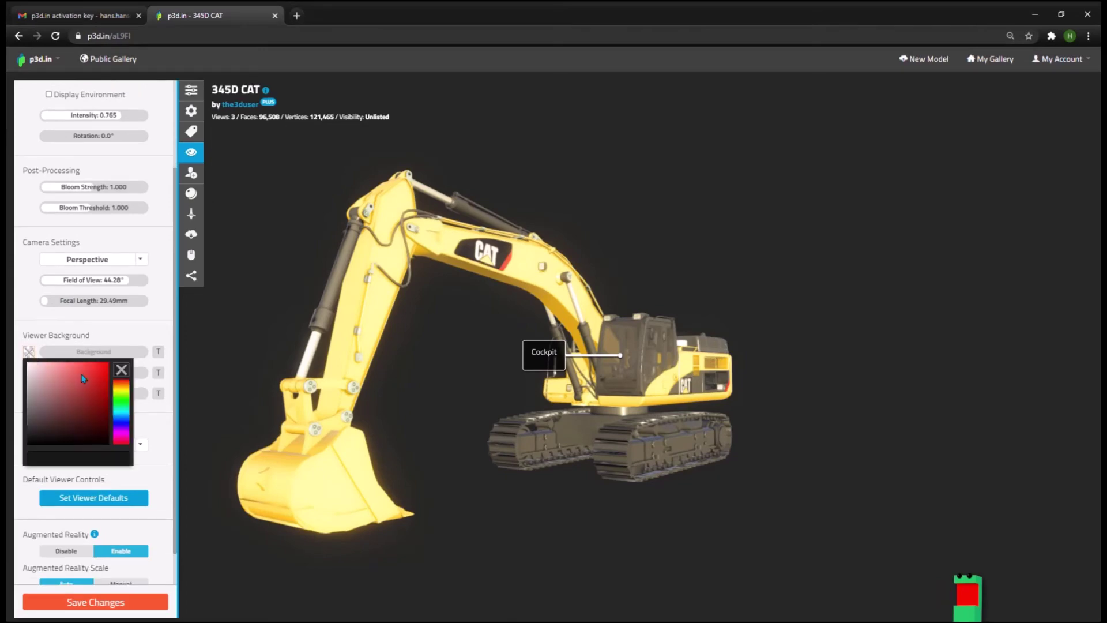
pyautogui.click(100, 372)
pyautogui.click(30, 368)
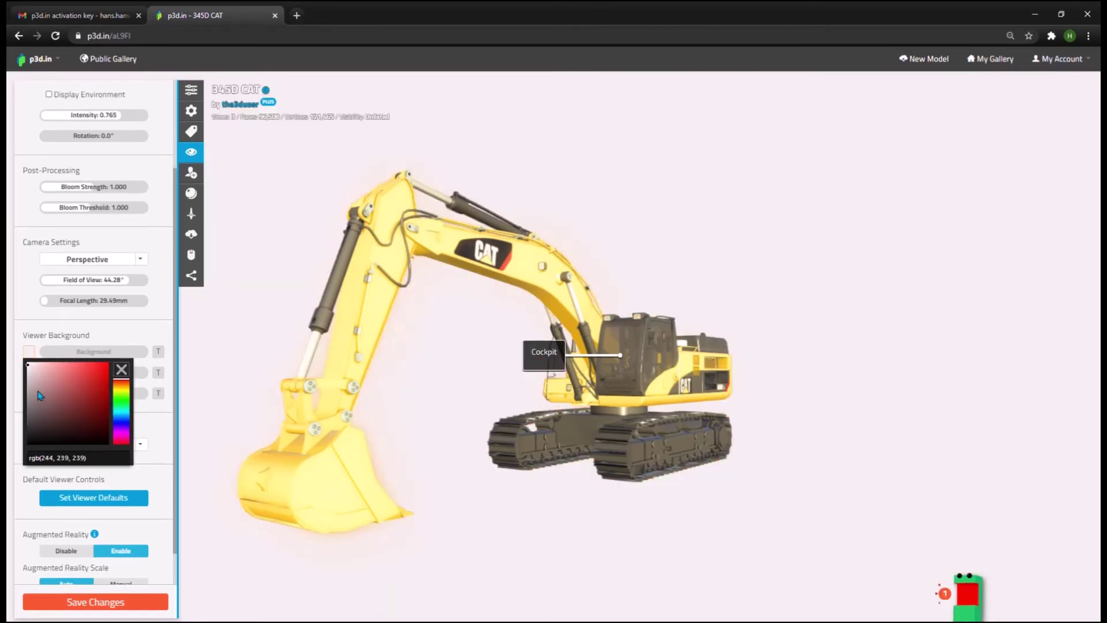
pyautogui.click(66, 413)
pyautogui.click(35, 329)
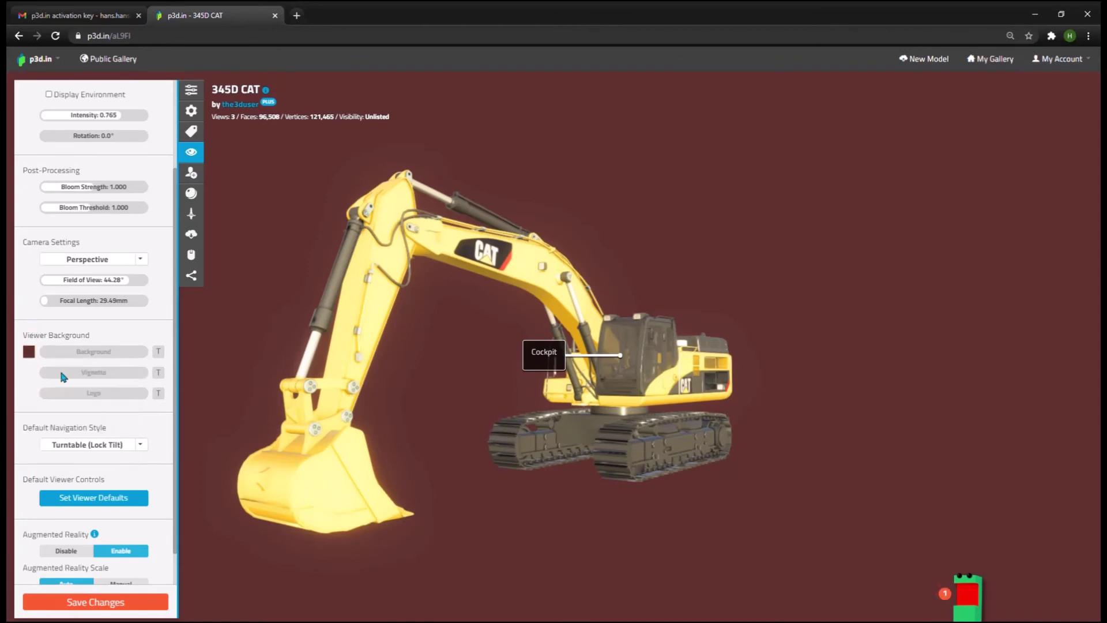
pyautogui.scroll(-1, 89, 444)
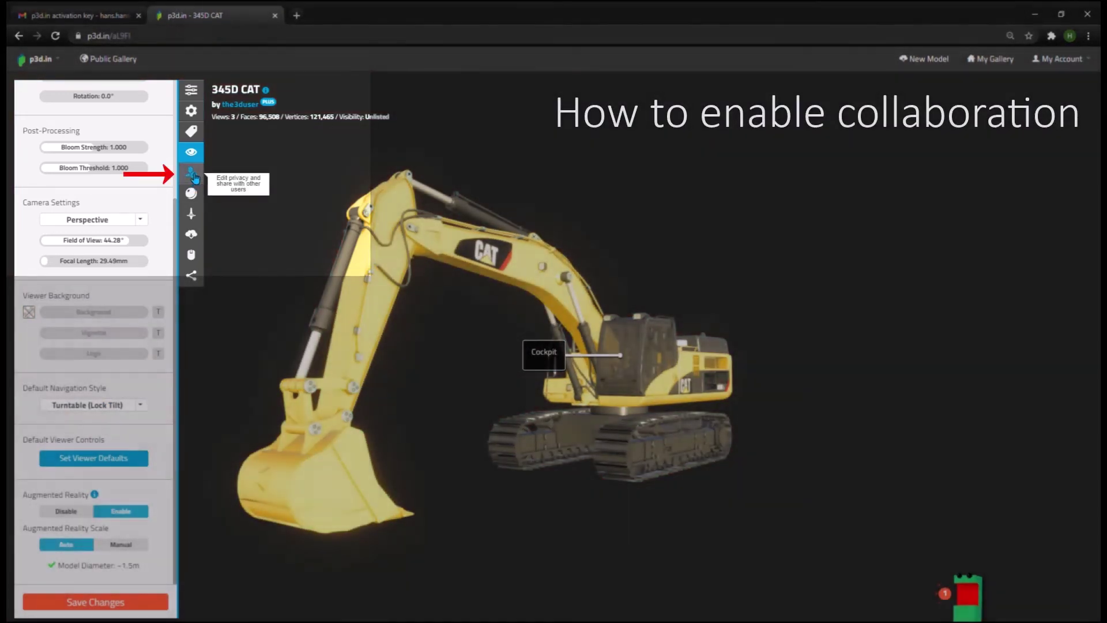
# - Check the collaborator permission and access level choices and select the share link, keeping the model Unlisted
pyautogui.click(192, 173)
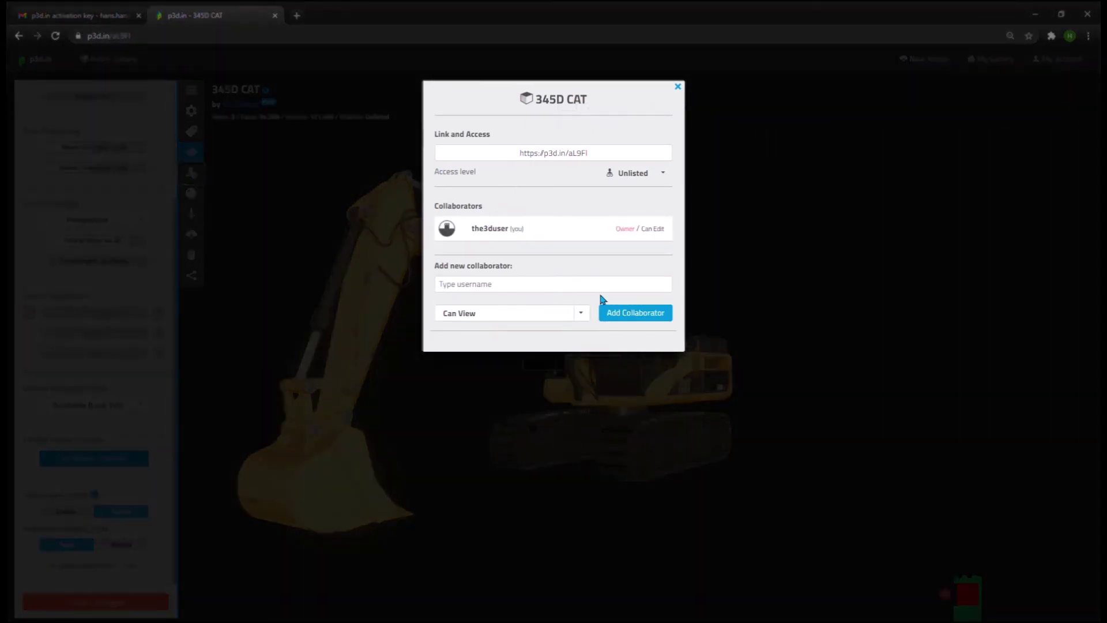
pyautogui.click(583, 315)
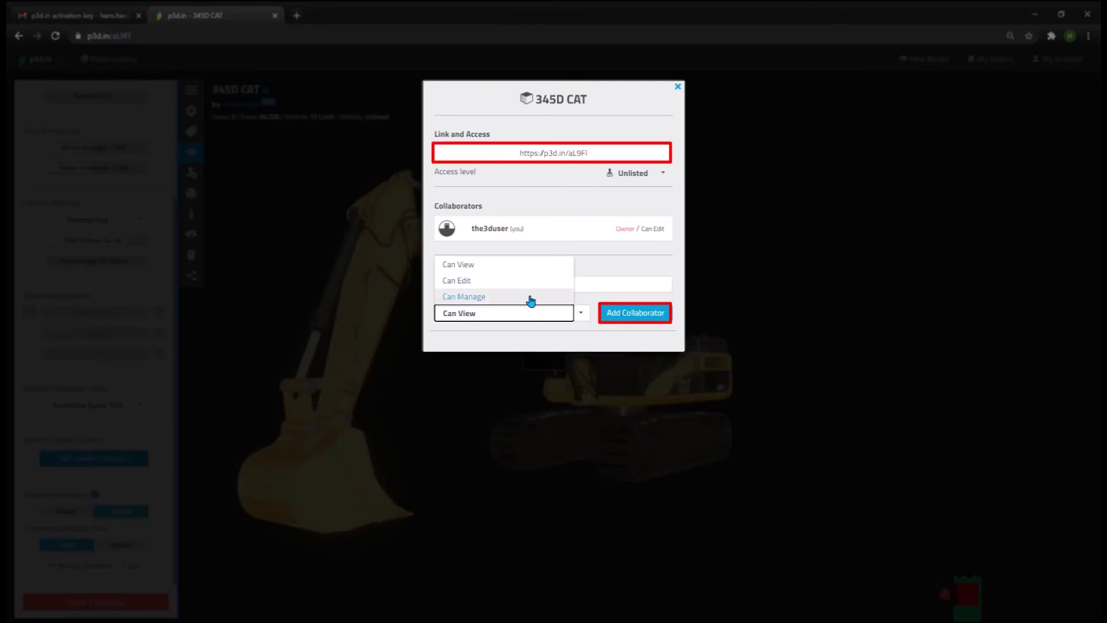
pyautogui.click(612, 269)
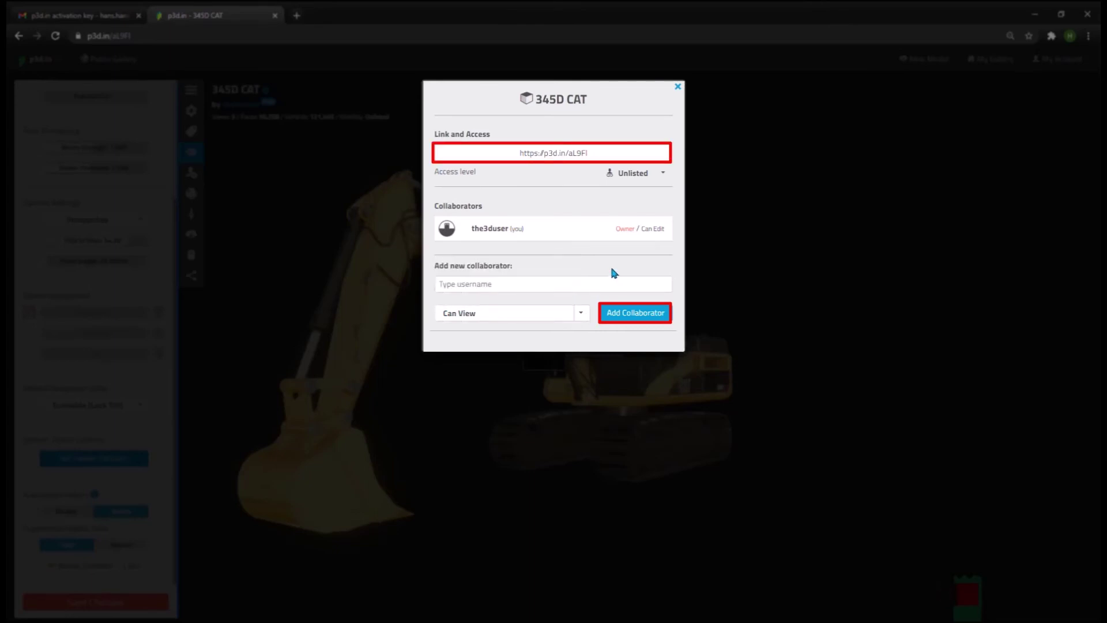
pyautogui.click(575, 161)
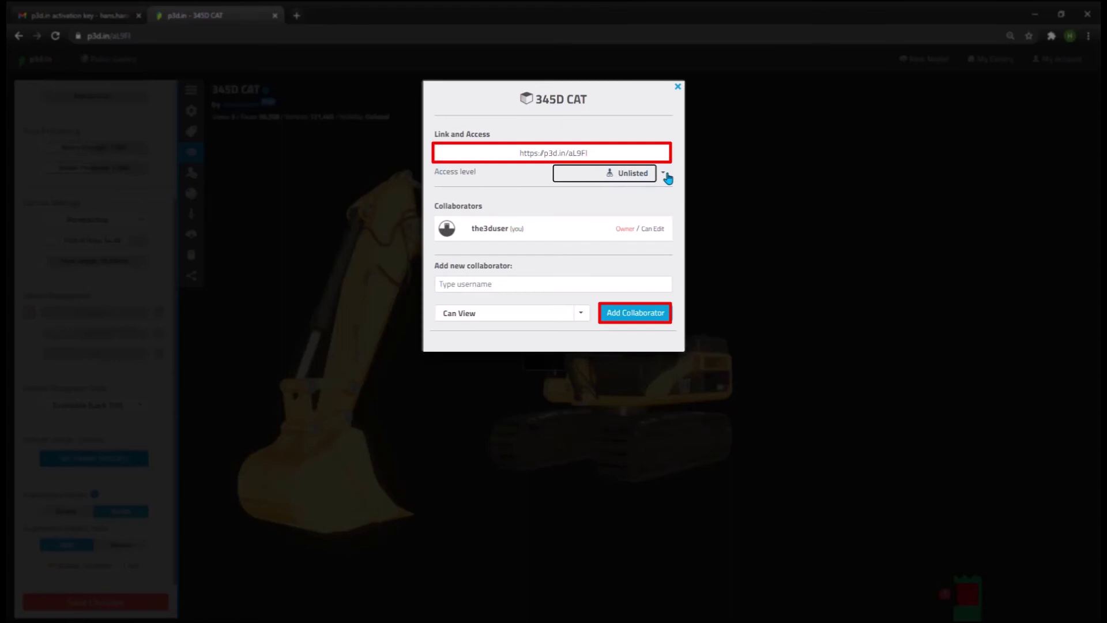
pyautogui.click(666, 176)
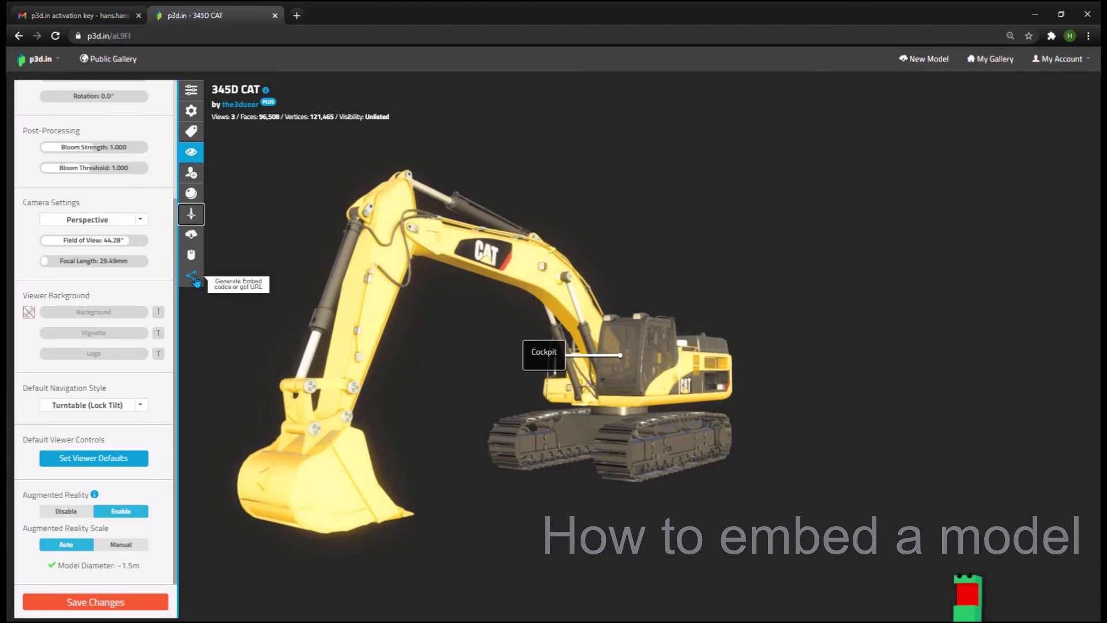
# - Show the Website / Blog <iframe> embed code for the excavator
pyautogui.click(195, 280)
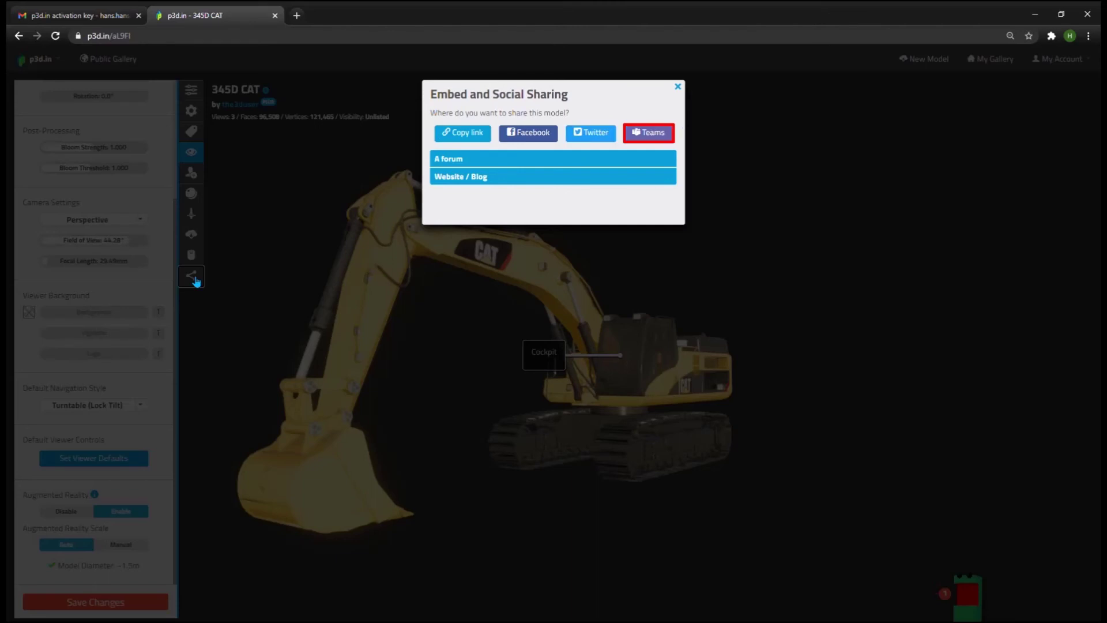
pyautogui.click(446, 163)
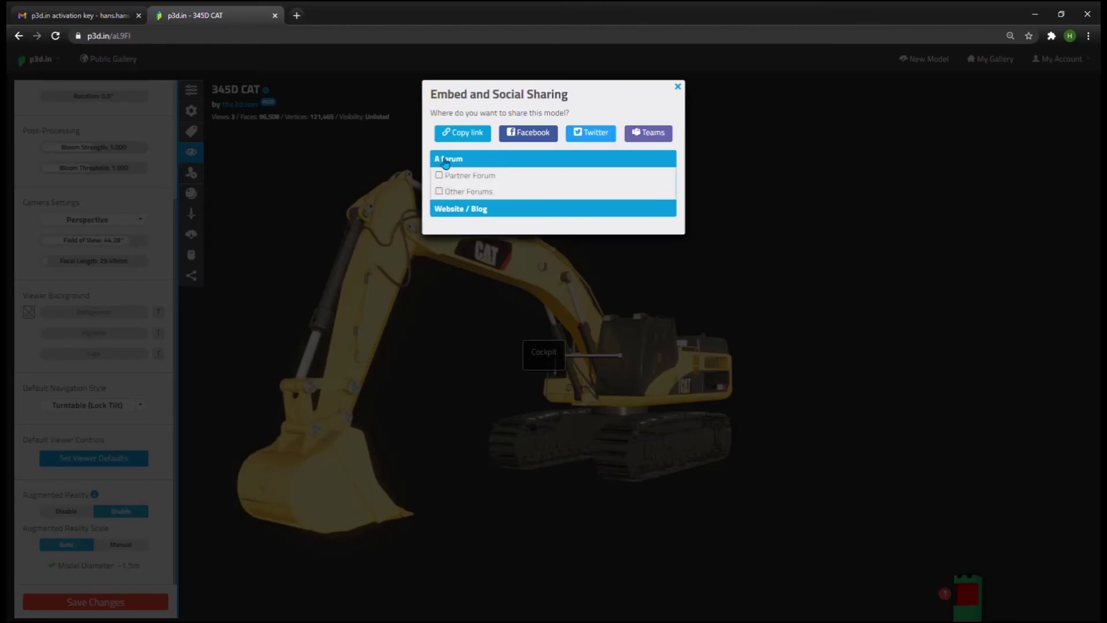
pyautogui.click(453, 209)
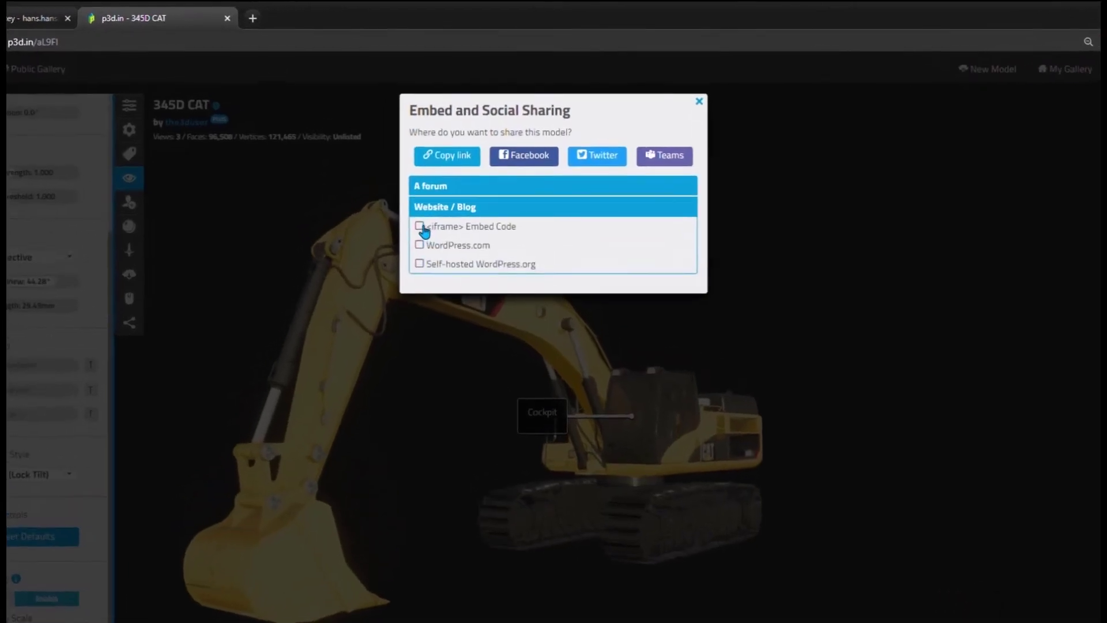
pyautogui.click(411, 244)
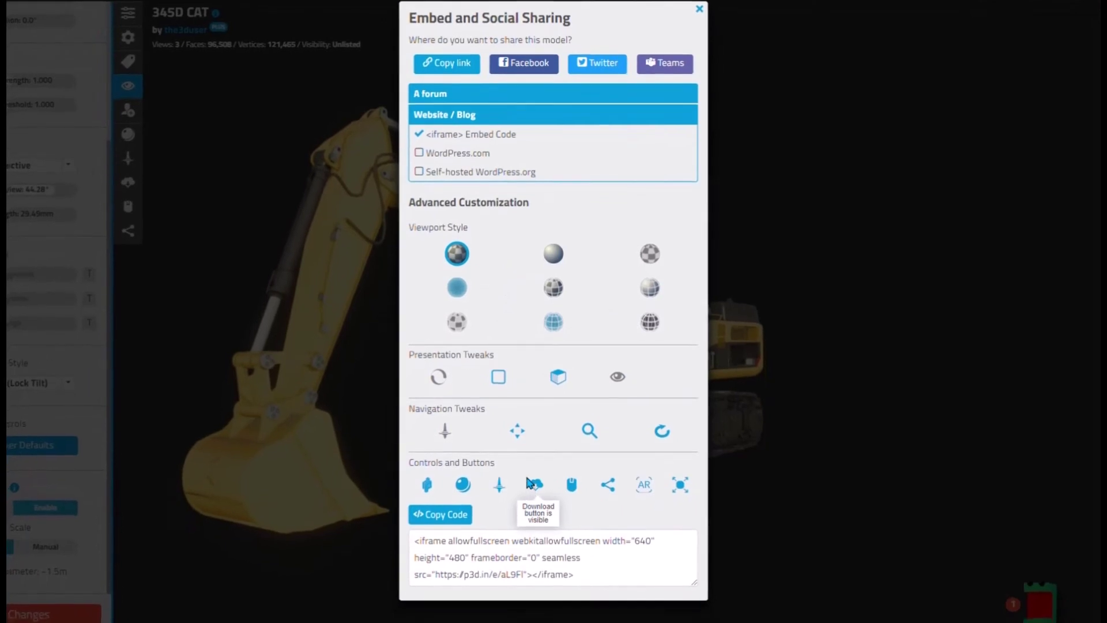
# - Select the entire 640×480 iframe embed code for copying
pyautogui.moveTo(574, 574); pyautogui.dragTo(415, 540)
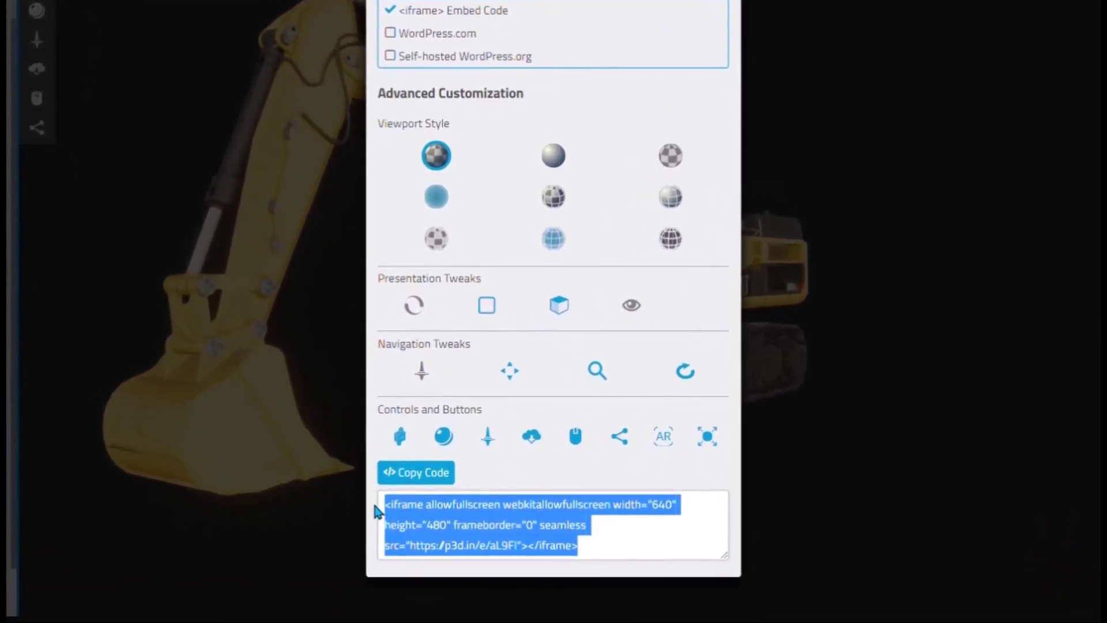
pyautogui.click(655, 557)
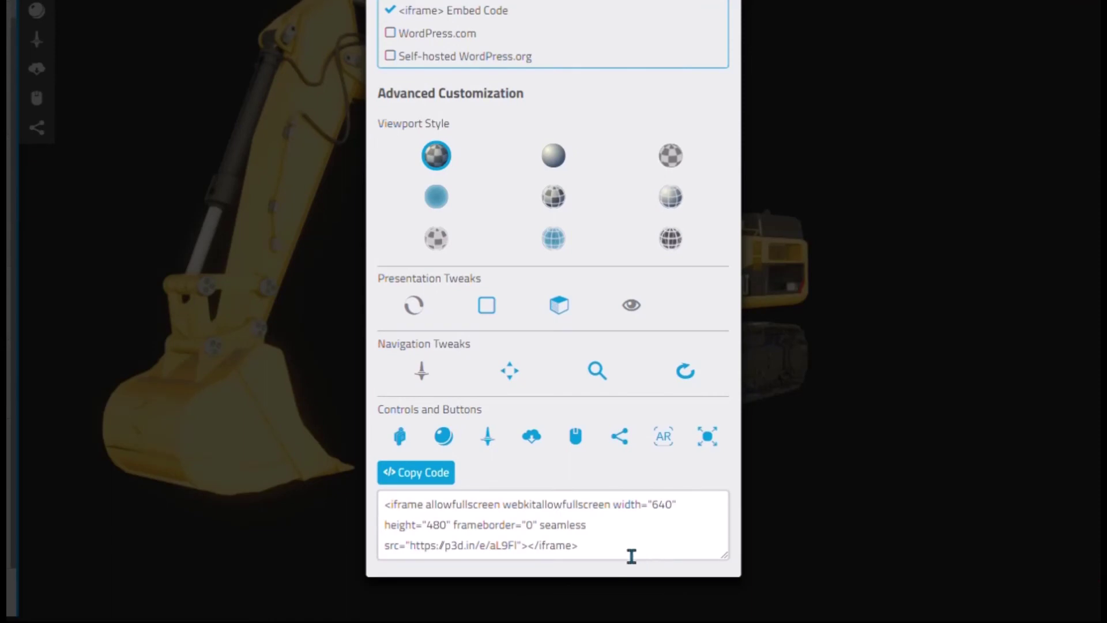
pyautogui.moveTo(411, 555); pyautogui.dragTo(490, 559)
pyautogui.click(492, 559)
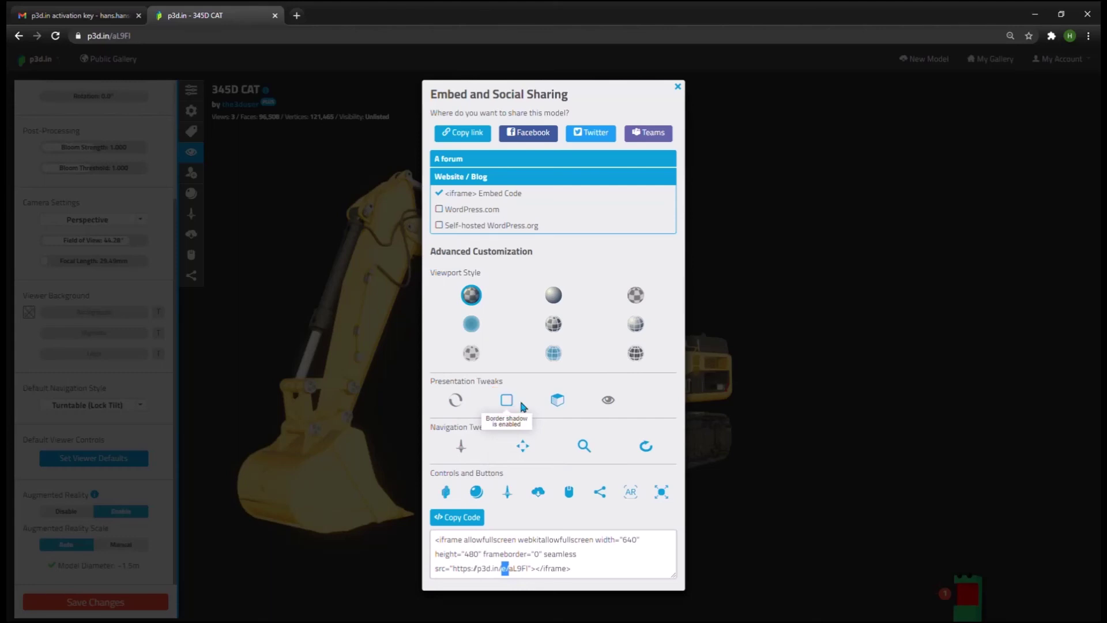
pyautogui.click(444, 551)
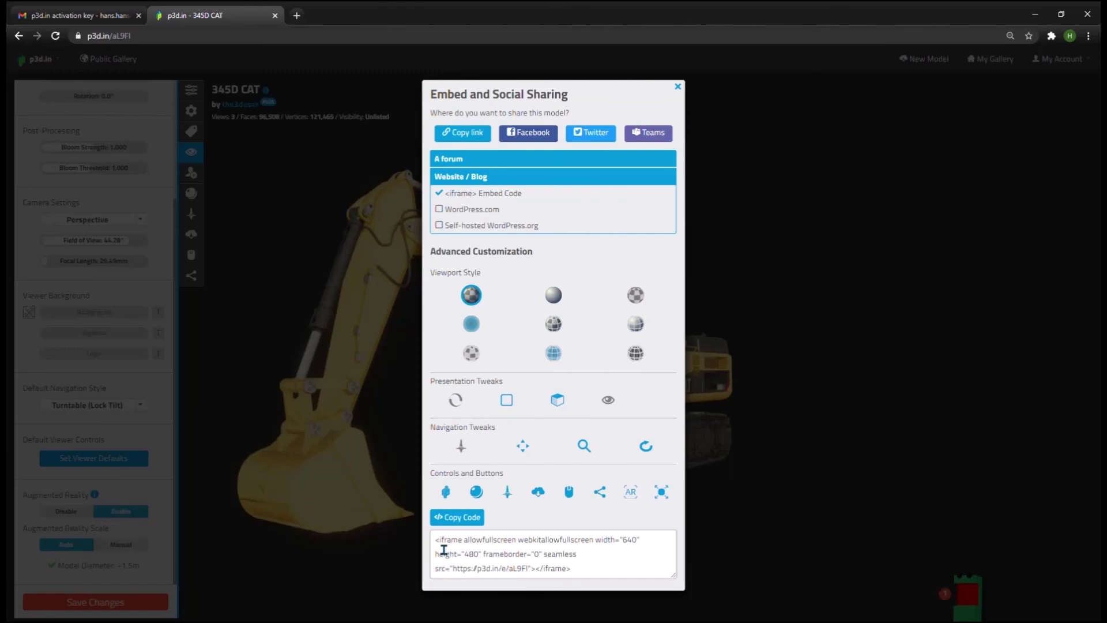
pyautogui.moveTo(436, 540); pyautogui.dragTo(584, 576)
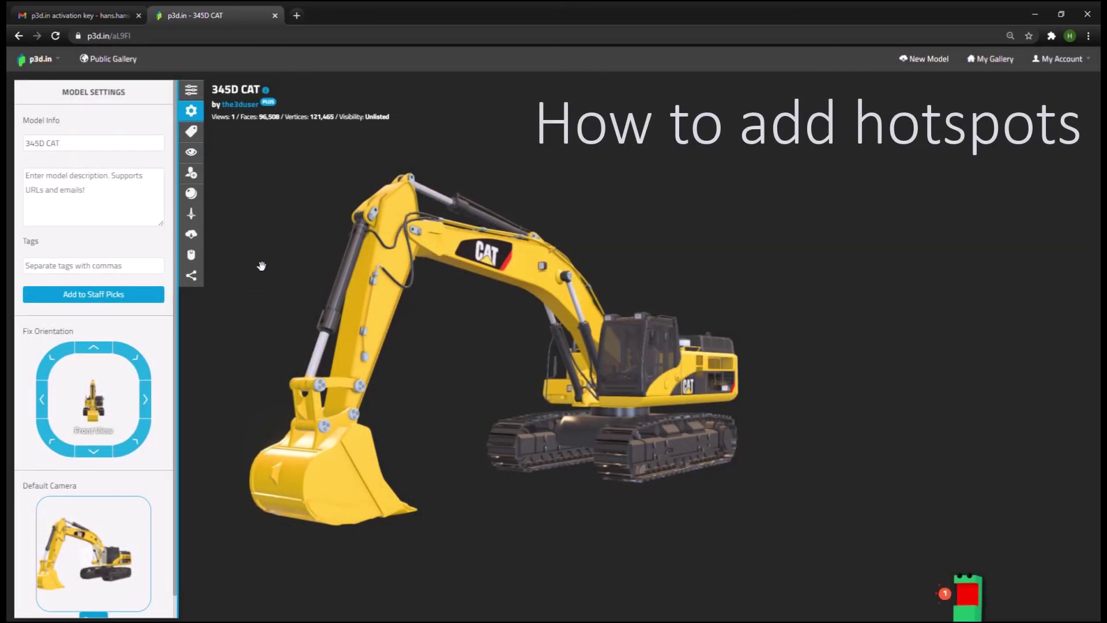
# - Create a new hotspot named 'Cockpit'
pyautogui.click(191, 133)
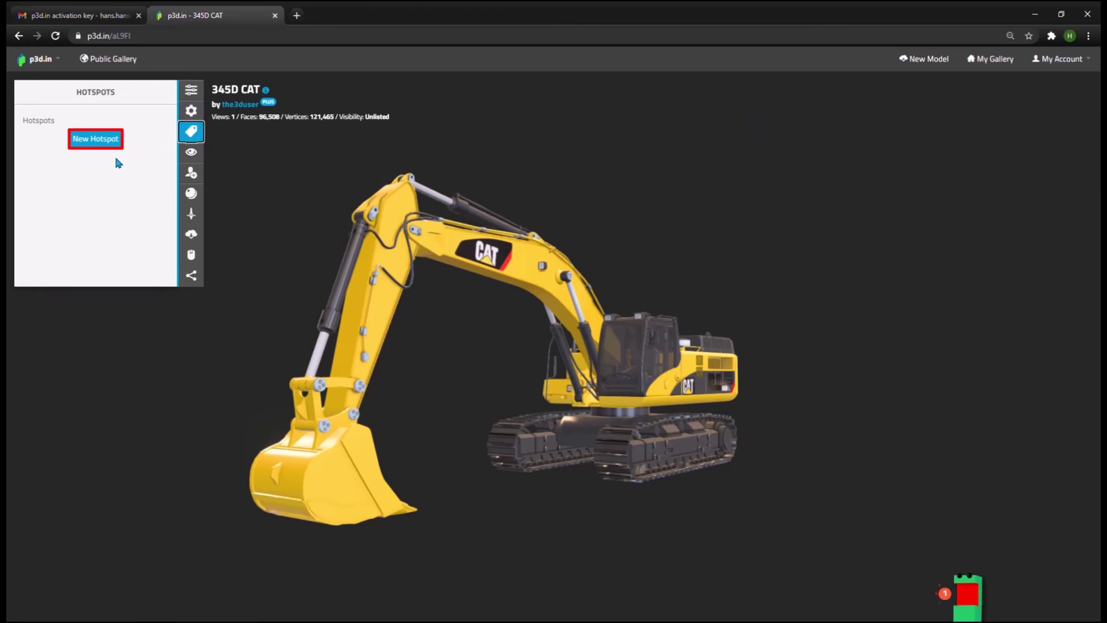
pyautogui.click(97, 145)
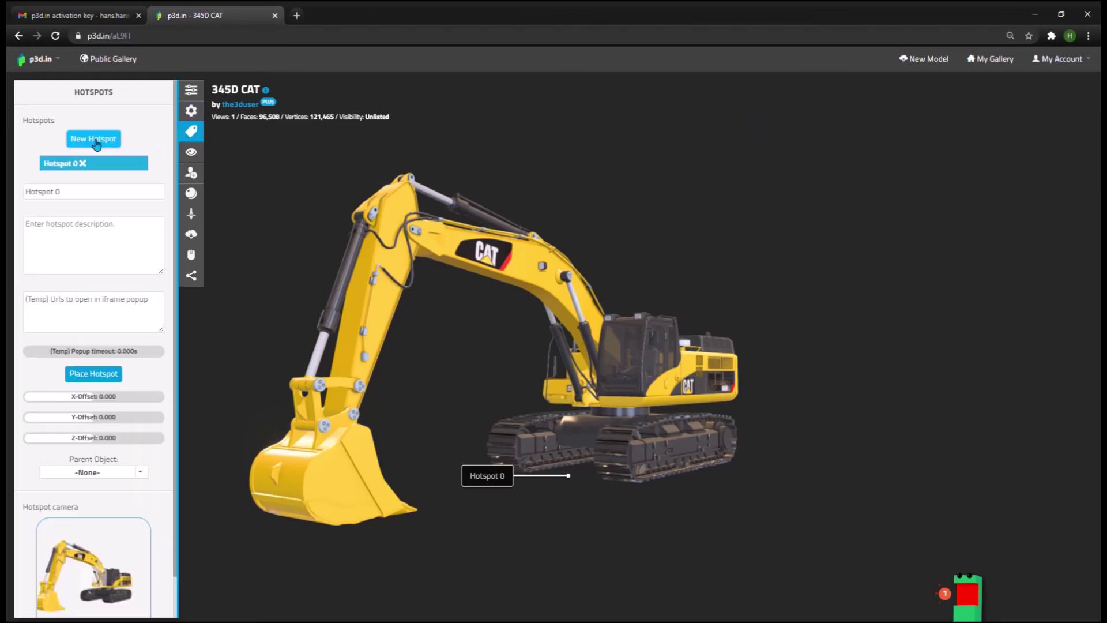
pyautogui.tripleClick(76, 198)
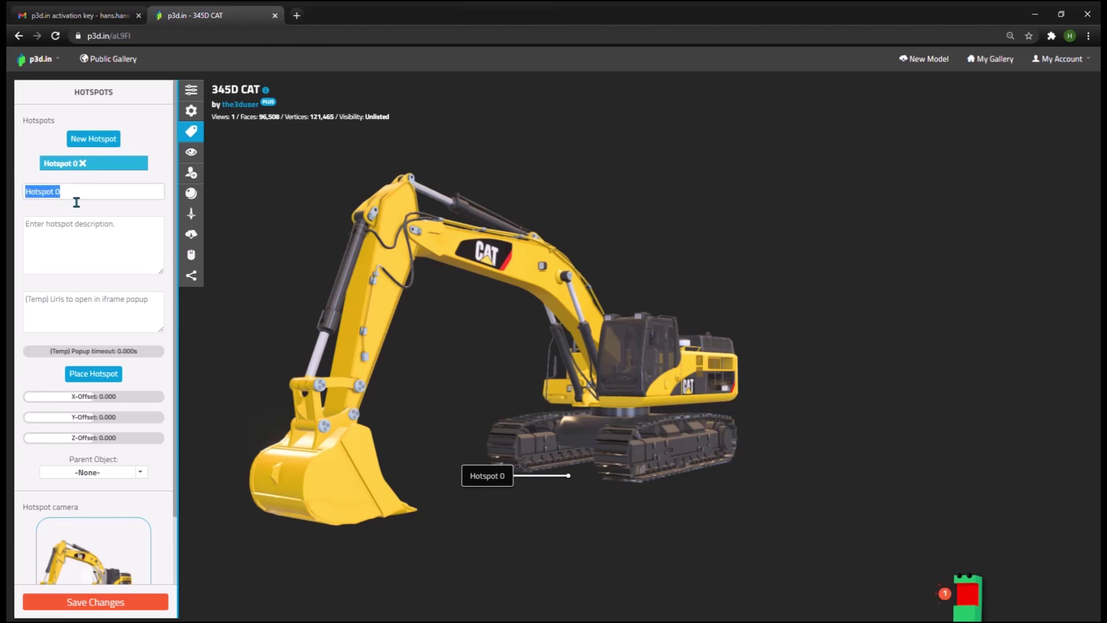
pyautogui.write('Cockpit')
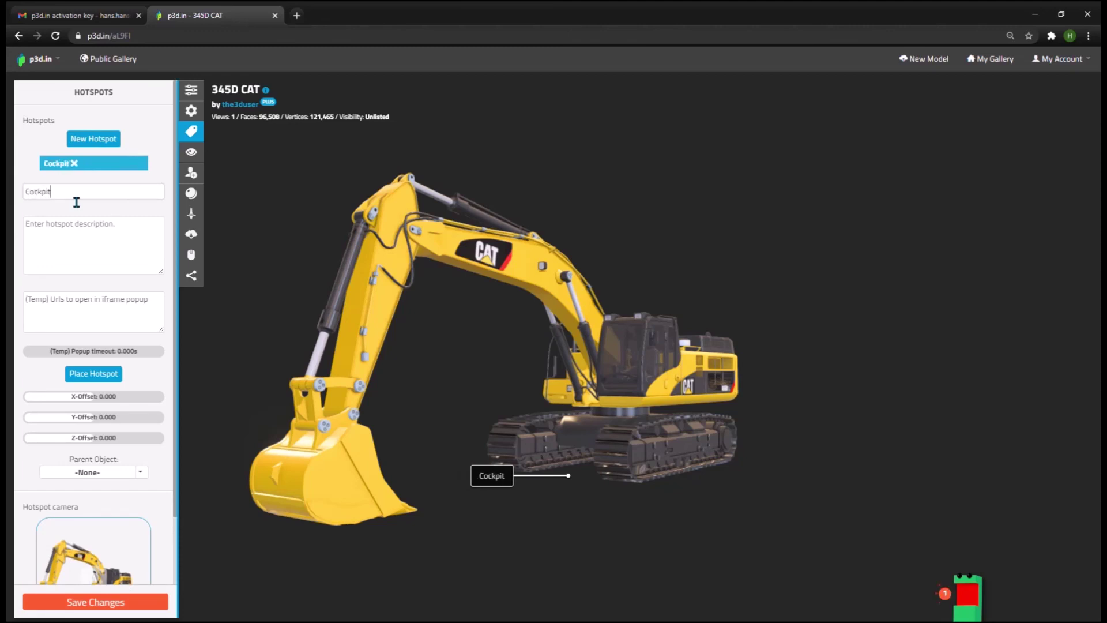
# - Paste the panoramic cab view description with its See video link, then test the link
pyautogui.click(85, 234)
pyautogui.hotkey('ctrl', 'v')
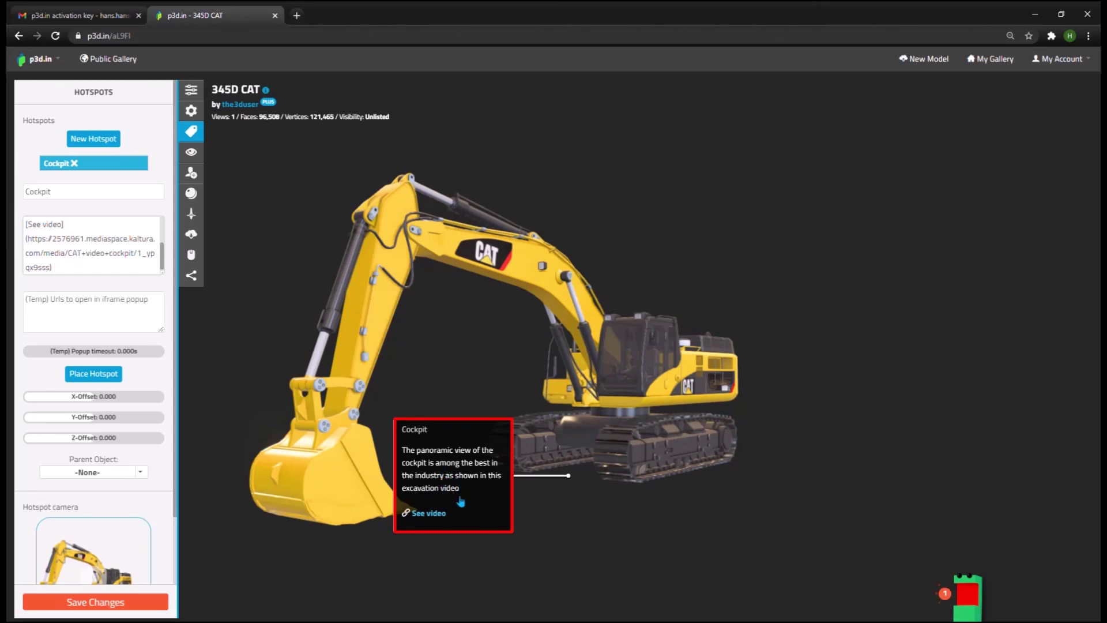
pyautogui.click(429, 515)
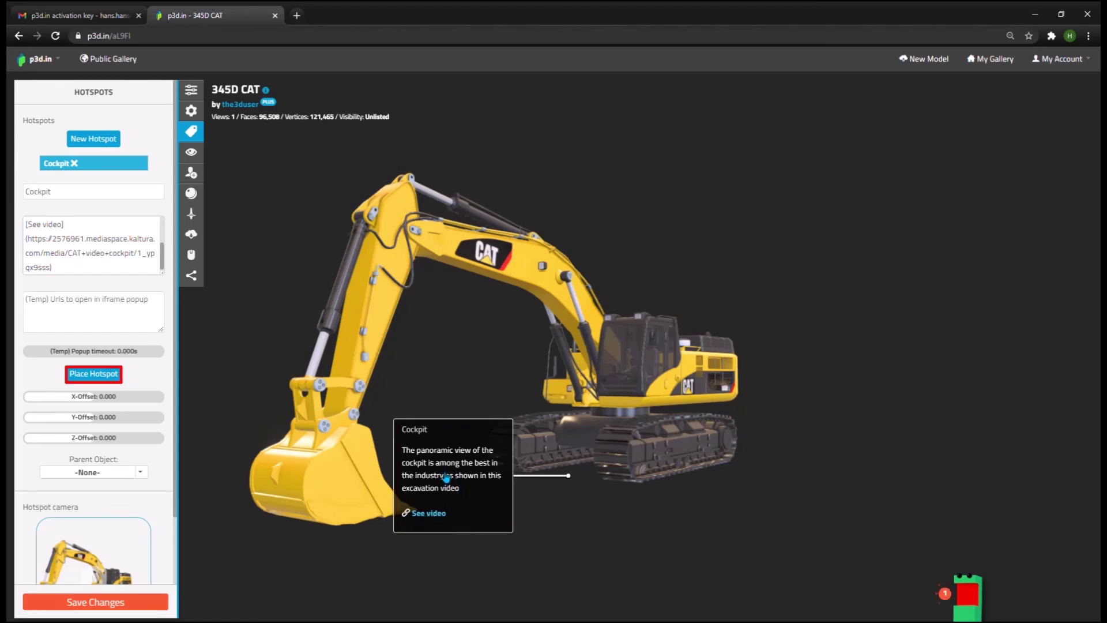
# - Pin the Cockpit hotspot on the cab, set its camera to a zoomed cab close-up, and save
pyautogui.click(95, 374)
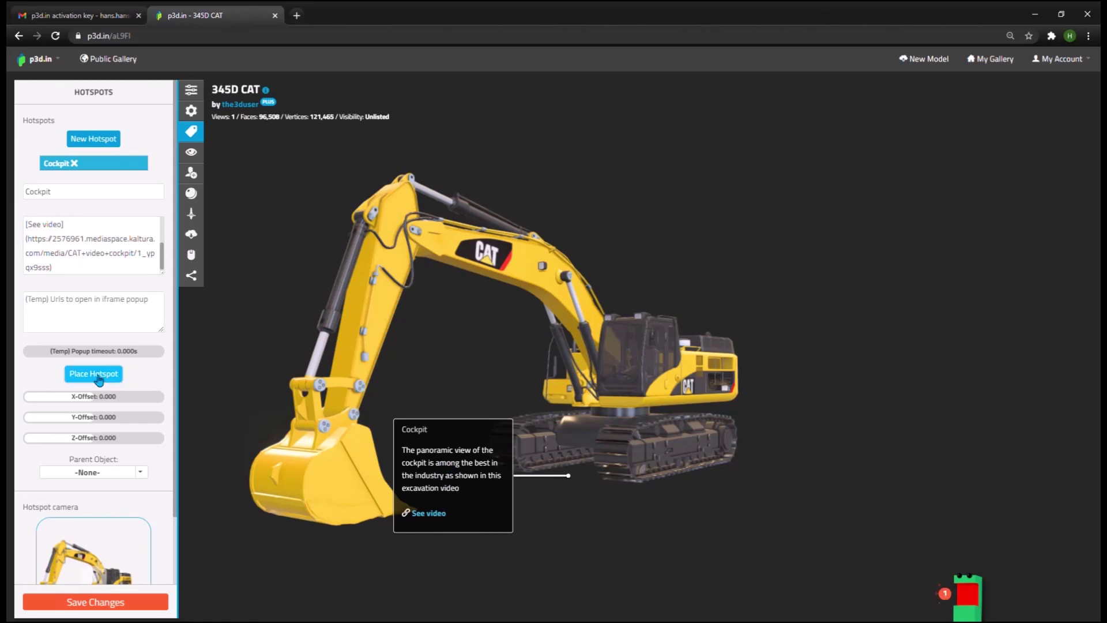
pyautogui.click(625, 359)
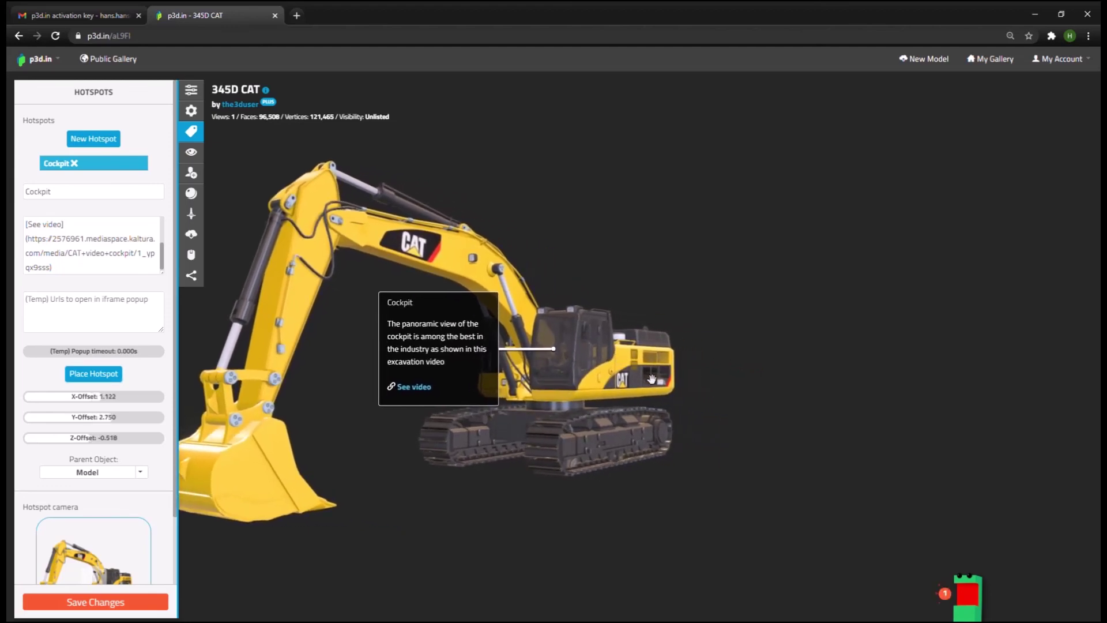
pyautogui.scroll(5, 638, 466)
pyautogui.scroll(5, 638, 466)
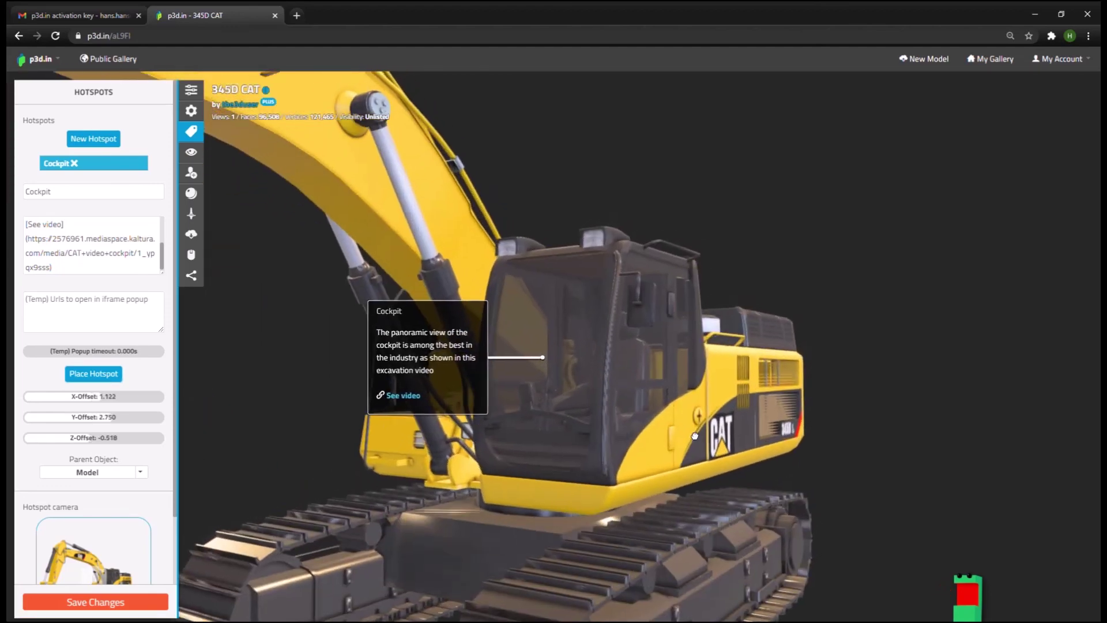
pyautogui.scroll(-2, 95, 500)
pyautogui.click(94, 500)
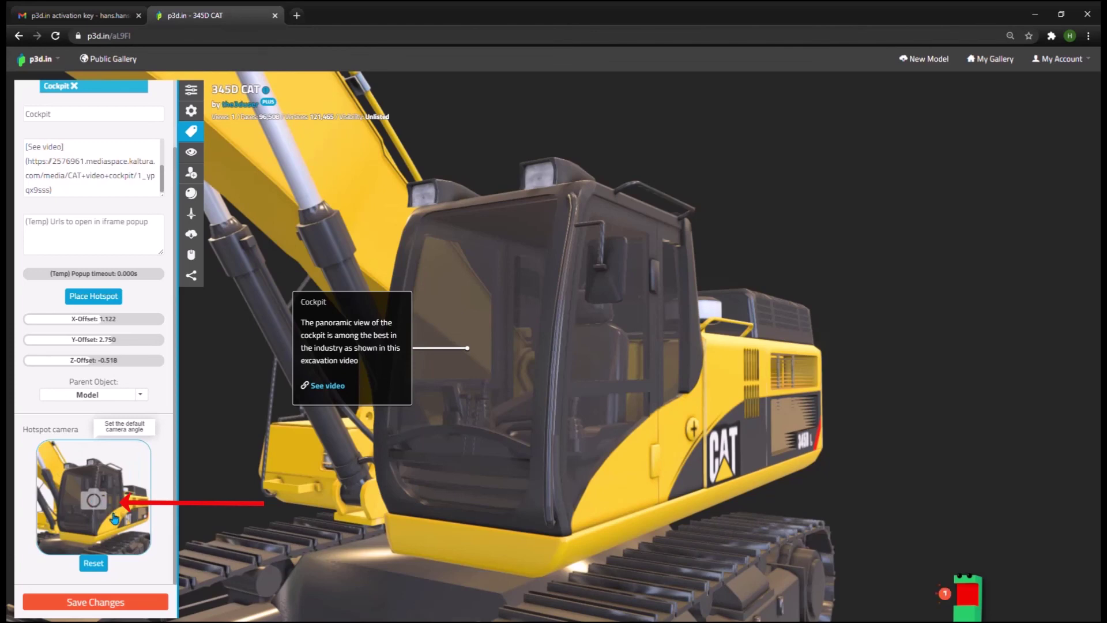
pyautogui.click(105, 606)
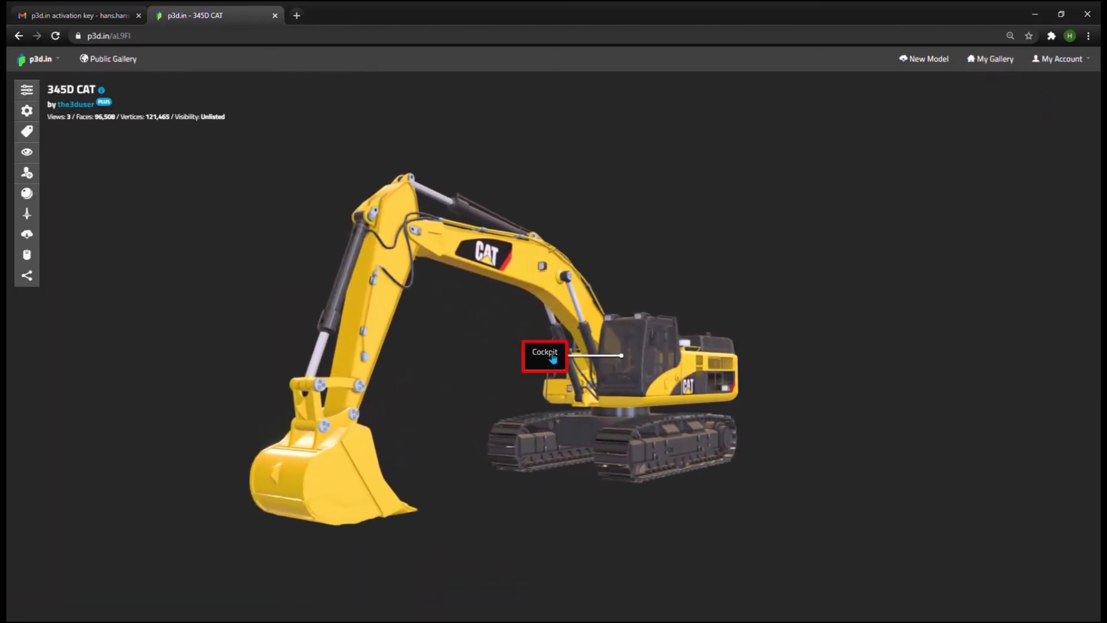
# - Open the Cockpit hotspot label to fly into the cab and show its description card
pyautogui.click(555, 357)
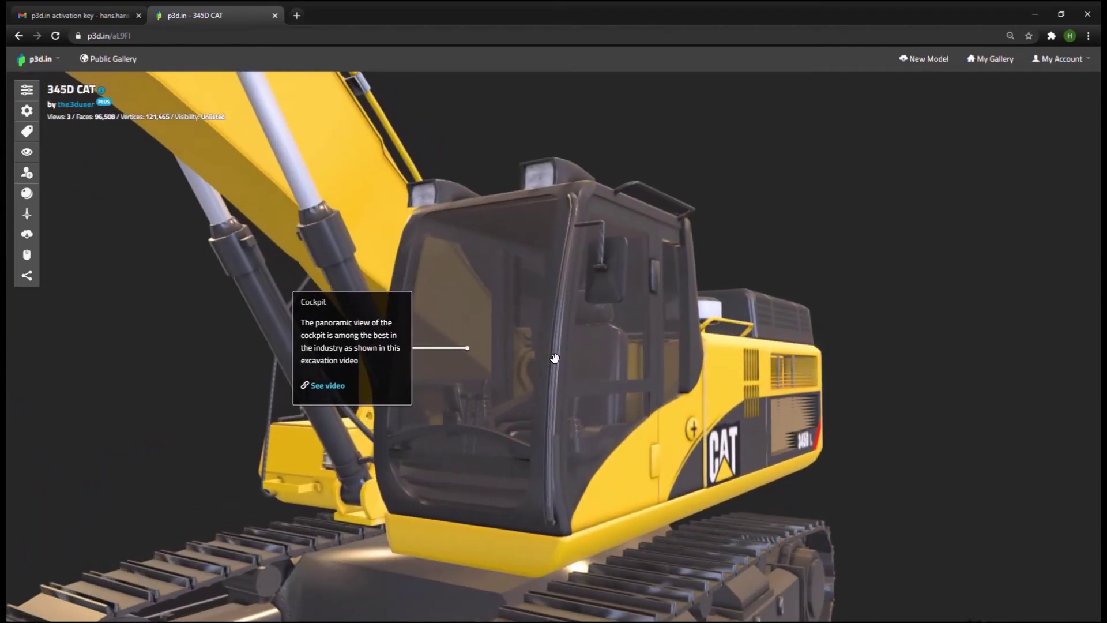